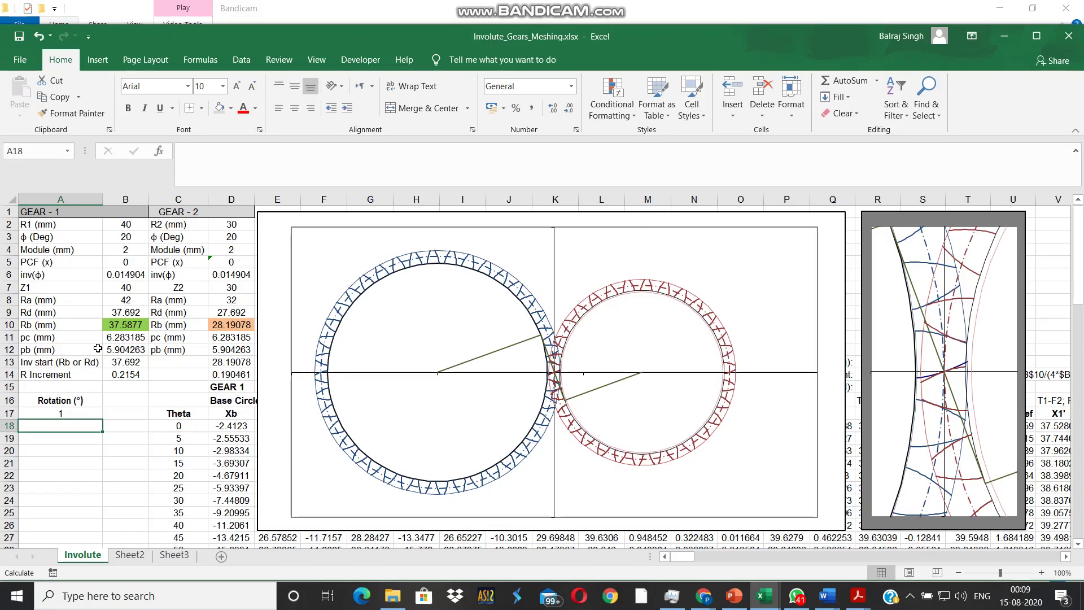
- Inspect the gear curve and Cross Tangent line series, then highlight the parameter block A1:D14
{"action": "left_click", "coordinate": [668, 286]}
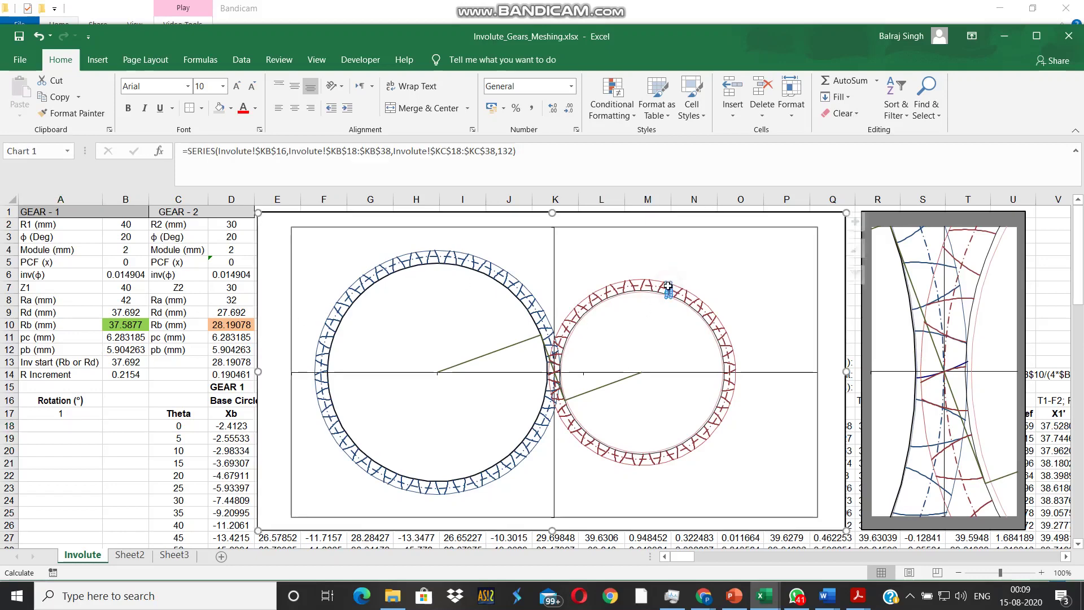
{"action": "left_click", "coordinate": [159, 288]}
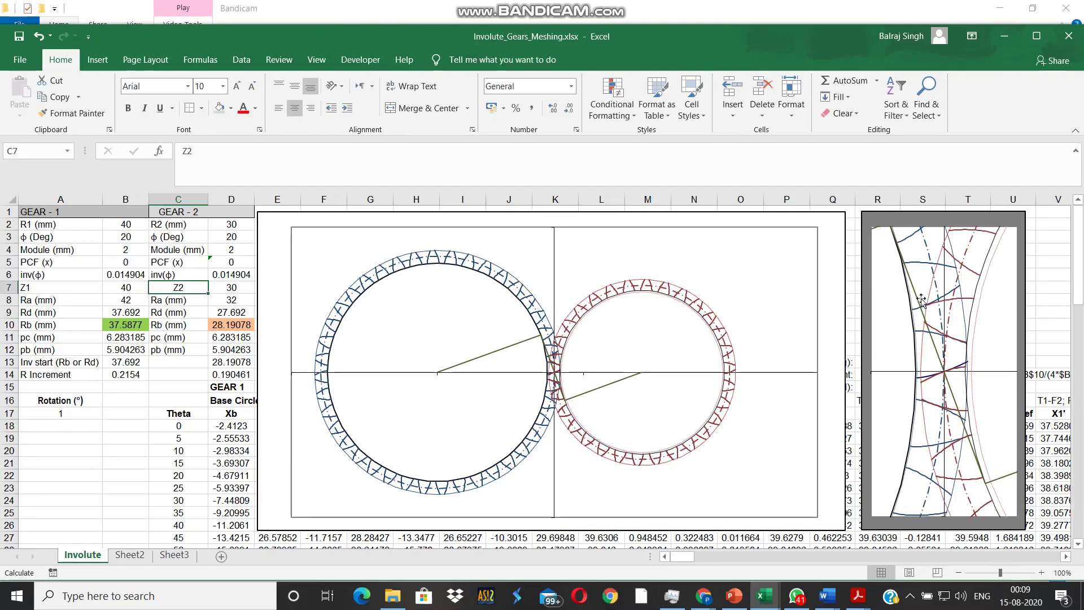
{"action": "mouse_move", "coordinate": [912, 288]}
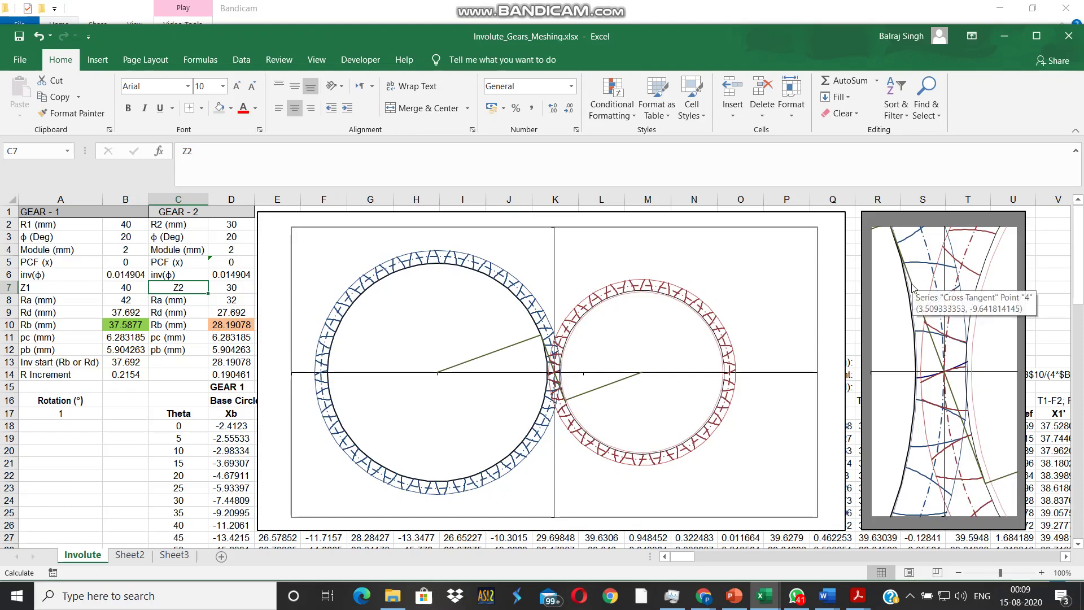
{"action": "left_click", "coordinate": [912, 287]}
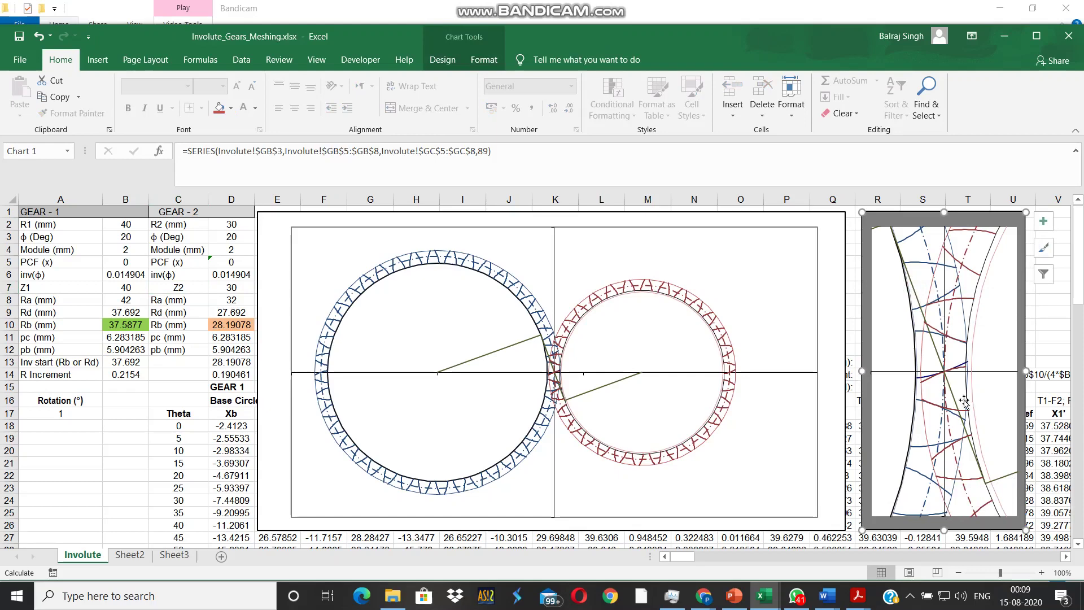
{"action": "left_click", "coordinate": [970, 445]}
{"action": "left_click", "coordinate": [151, 375]}
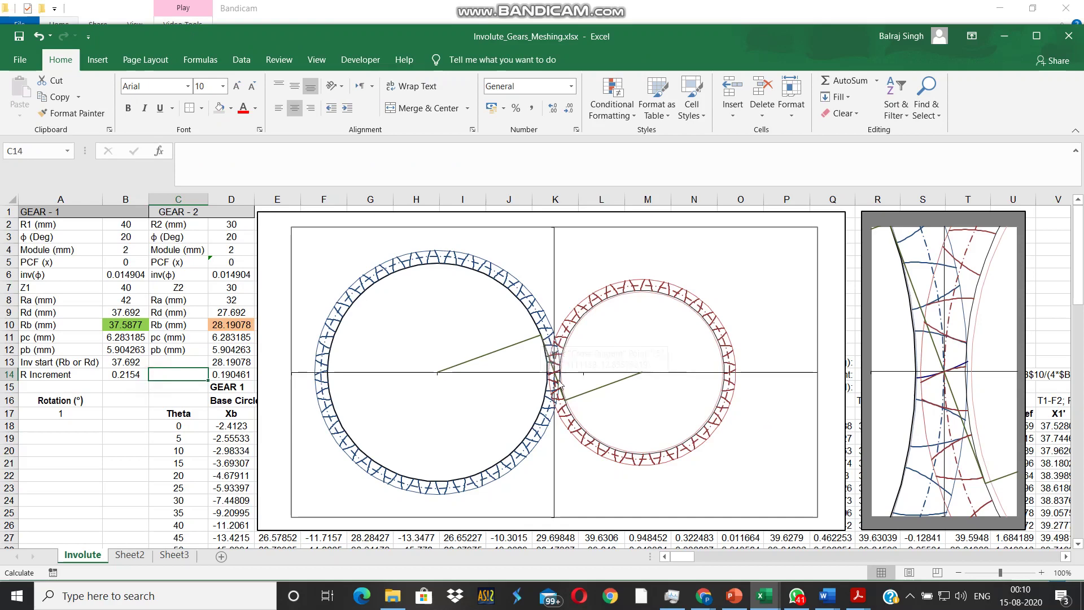
{"action": "mouse_move", "coordinate": [639, 377]}
{"action": "left_click_drag", "start_coordinate": [27, 212], "coordinate": [231, 374]}
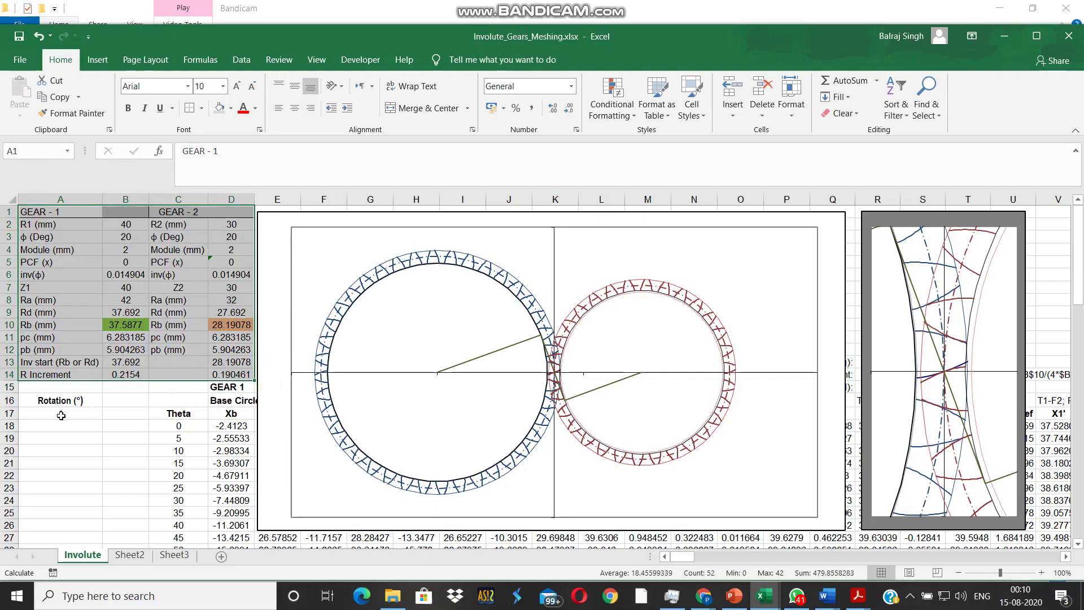
- From cell A17, recalculate repeatedly with F9 to step the gear rotation up to 34°
{"action": "left_click", "coordinate": [65, 414]}
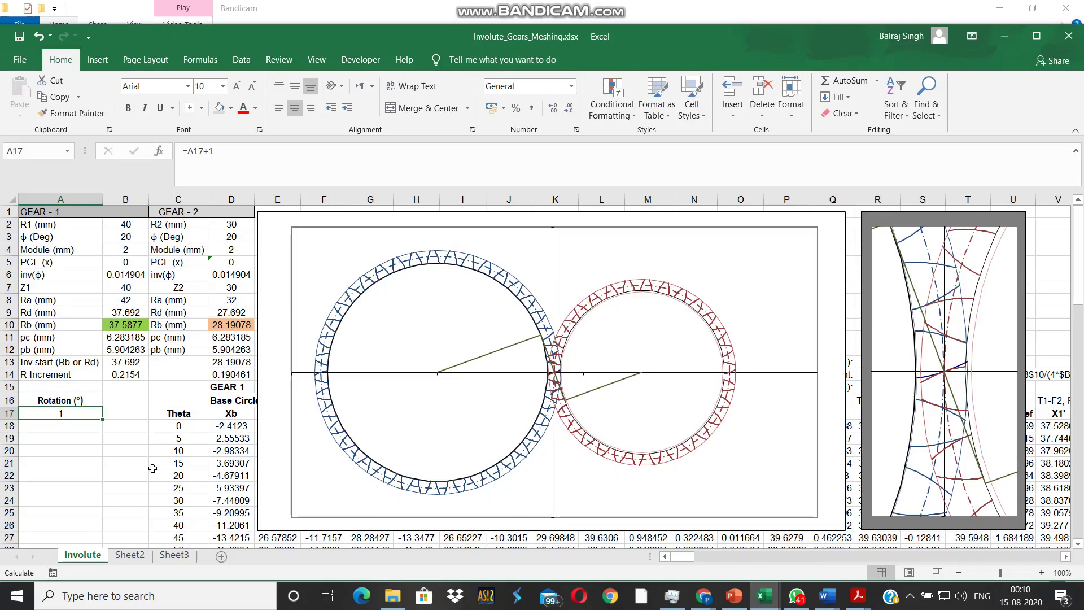
{"action": "key", "text": "F9"}
{"action": "key", "text": "F9"}
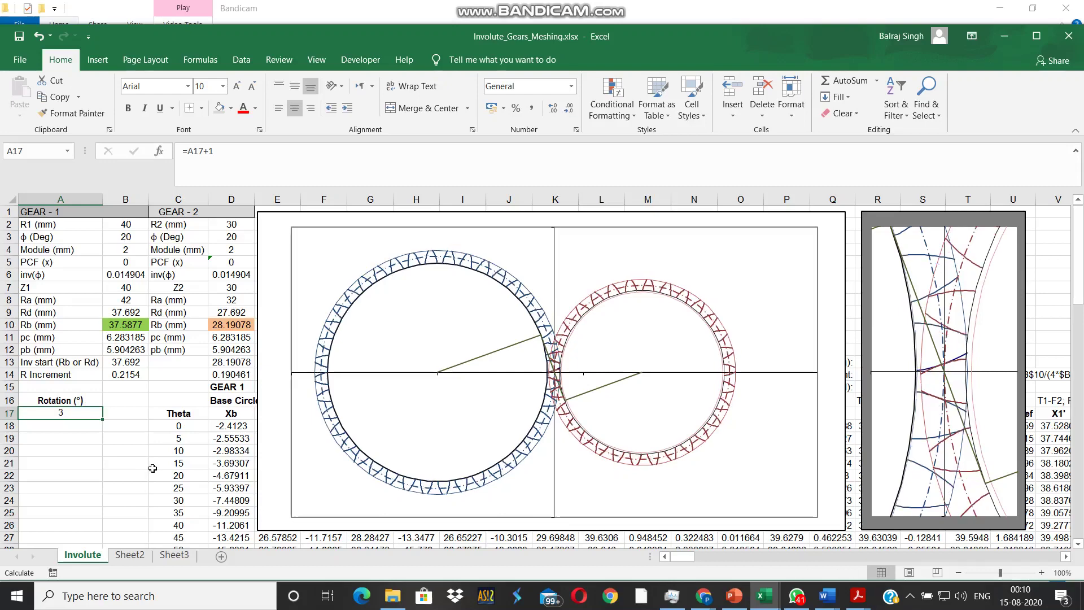
{"action": "key", "text": "F9"}
{"action": "key", "text": "F9"}
{"action": "key", "text": "F9"}
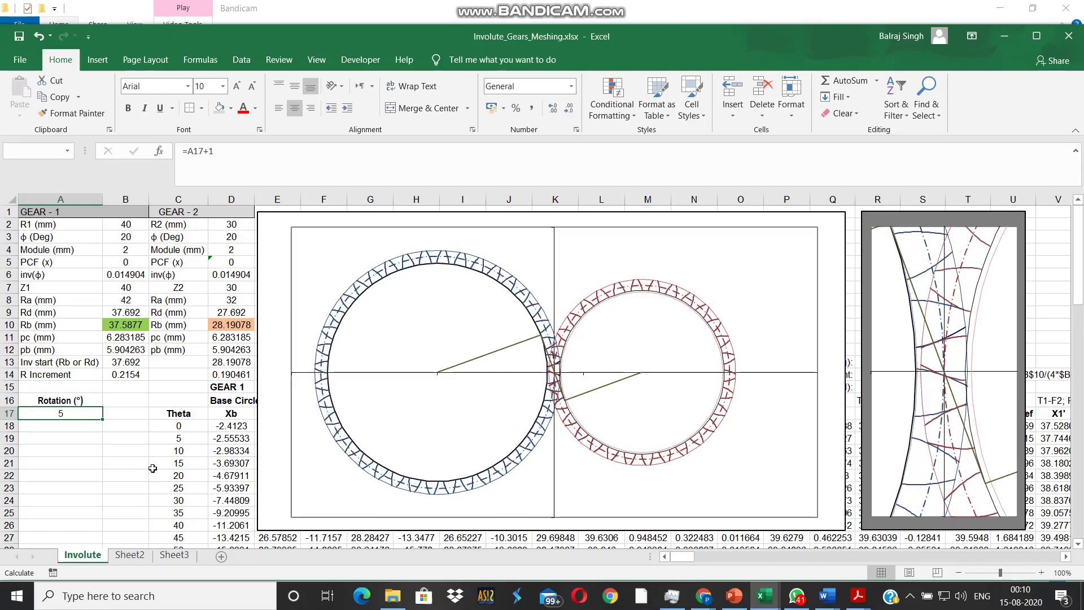
{"action": "key", "text": "F9"}
{"action": "key", "text": "F9"}
{"action": "key", "text": "F9"}
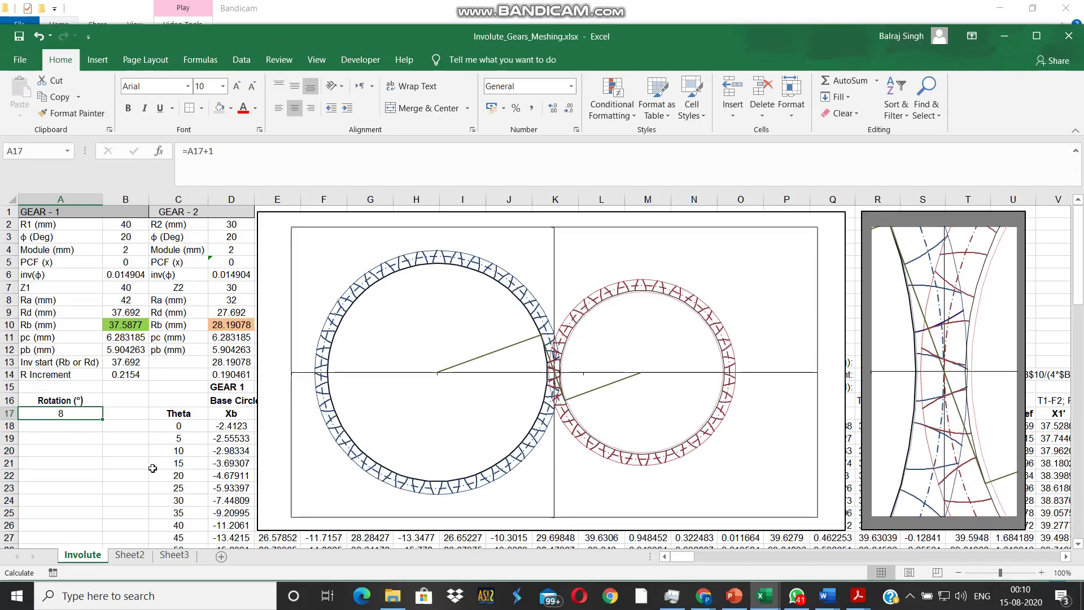
{"action": "key", "text": "F9"}
{"action": "key", "text": "F9"}
{"action": "key", "text": "F9"}
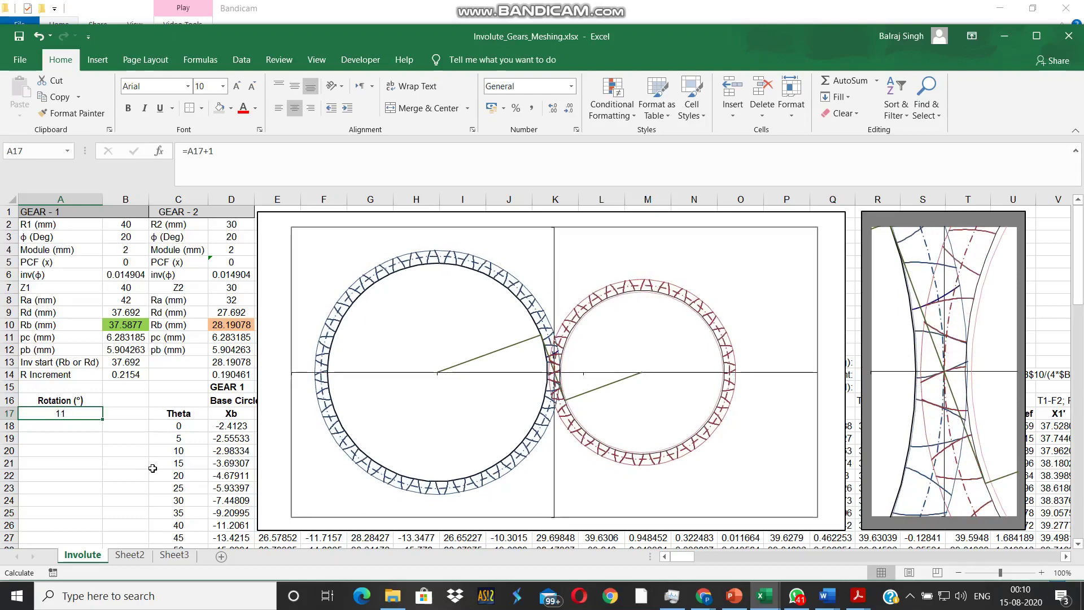
{"action": "key", "text": "F9"}
{"action": "key", "text": "F9"}
{"action": "key", "text": "F9"}
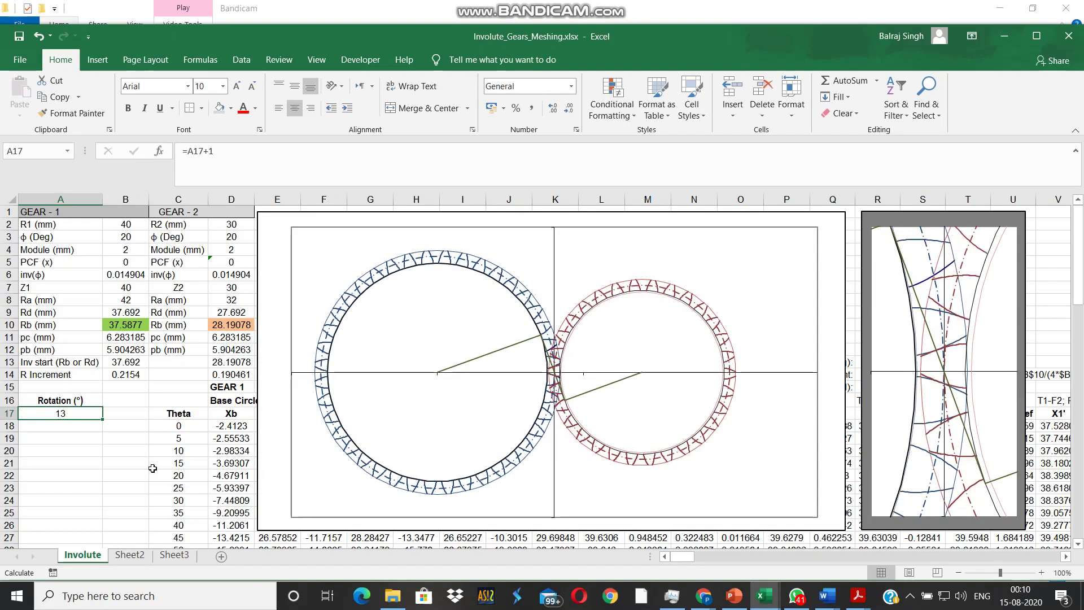
{"action": "key", "text": "F9"}
{"action": "key", "text": "F9"}
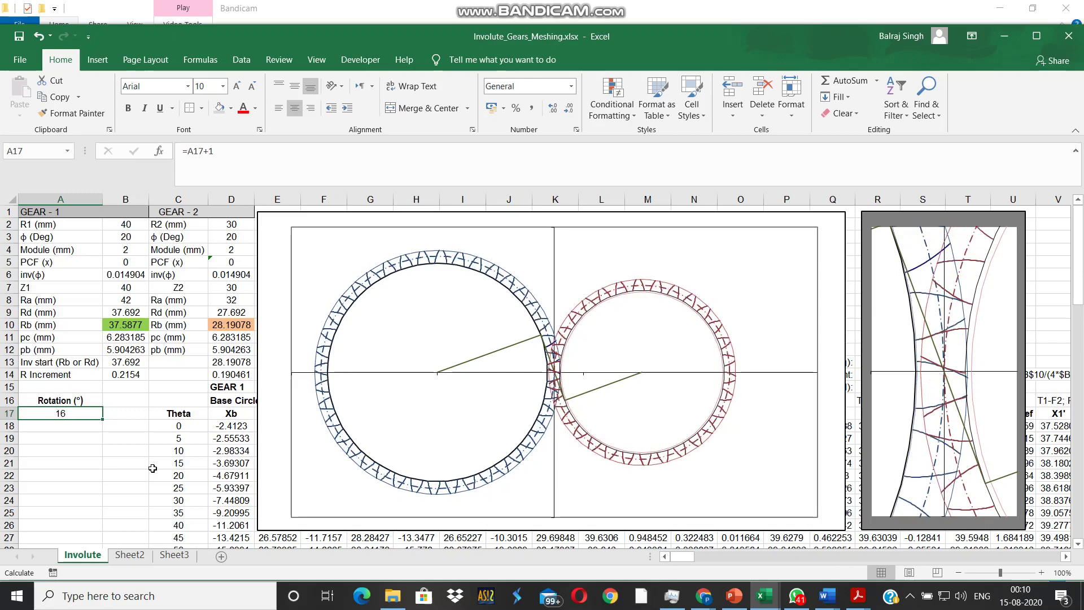
{"action": "key", "text": "F9"}
{"action": "key", "text": "F9"}
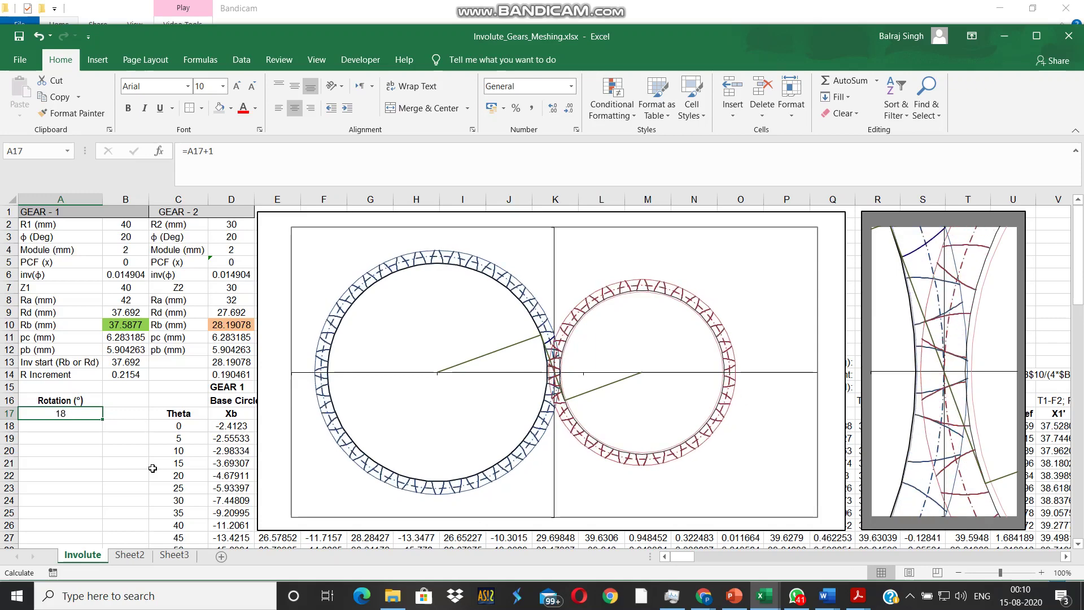
{"action": "key", "text": "F9"}
{"action": "key", "text": "F9"}
{"action": "key", "text": "F9"}
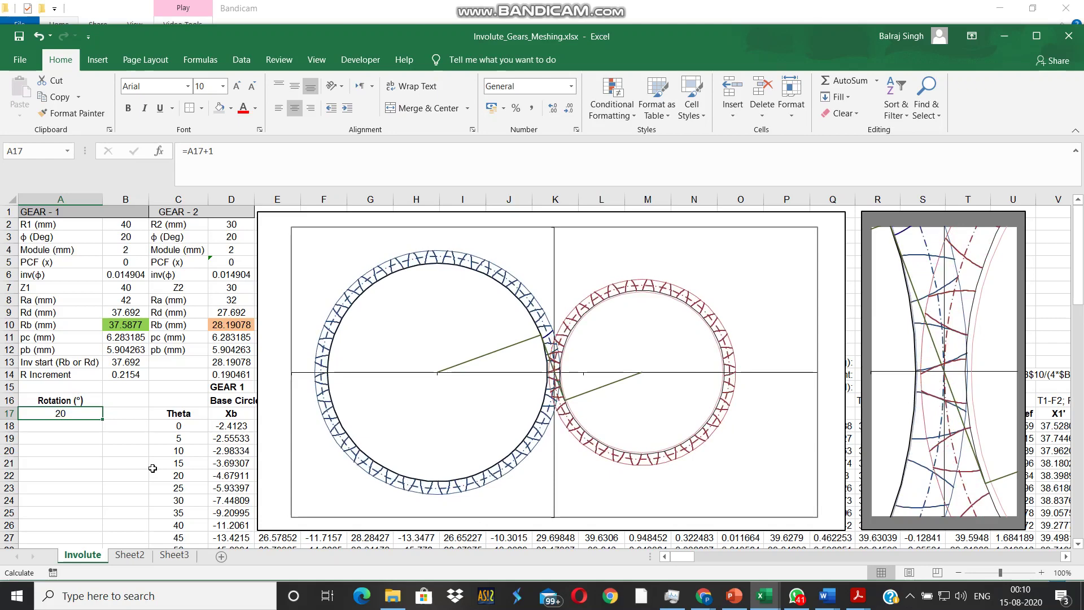
{"action": "key", "text": "F9"}
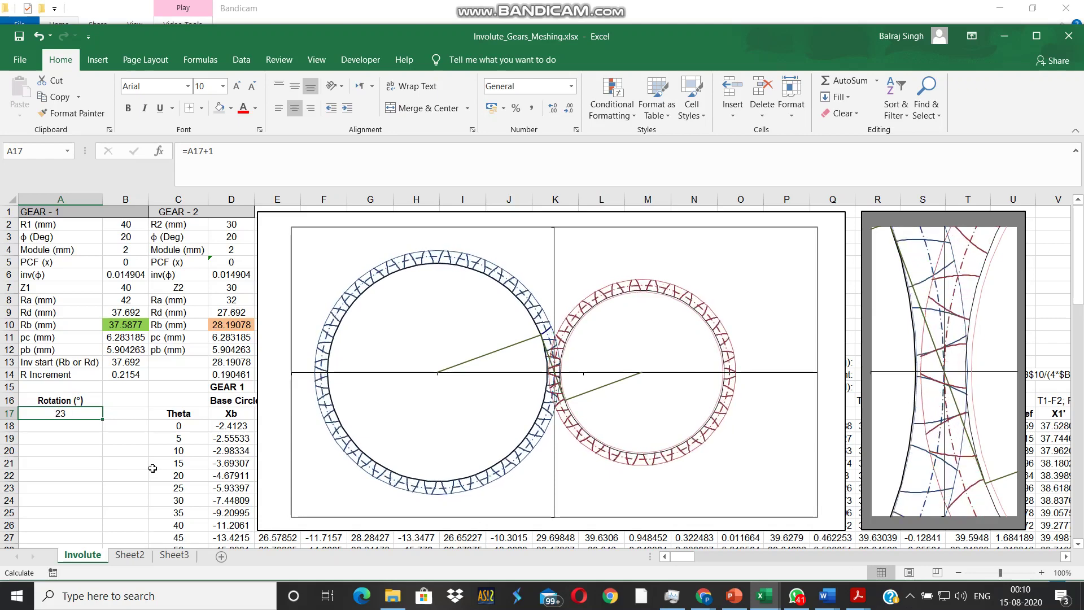
{"action": "key", "text": "F9"}
{"action": "key", "text": "F9"}
{"action": "key", "text": "F9"}
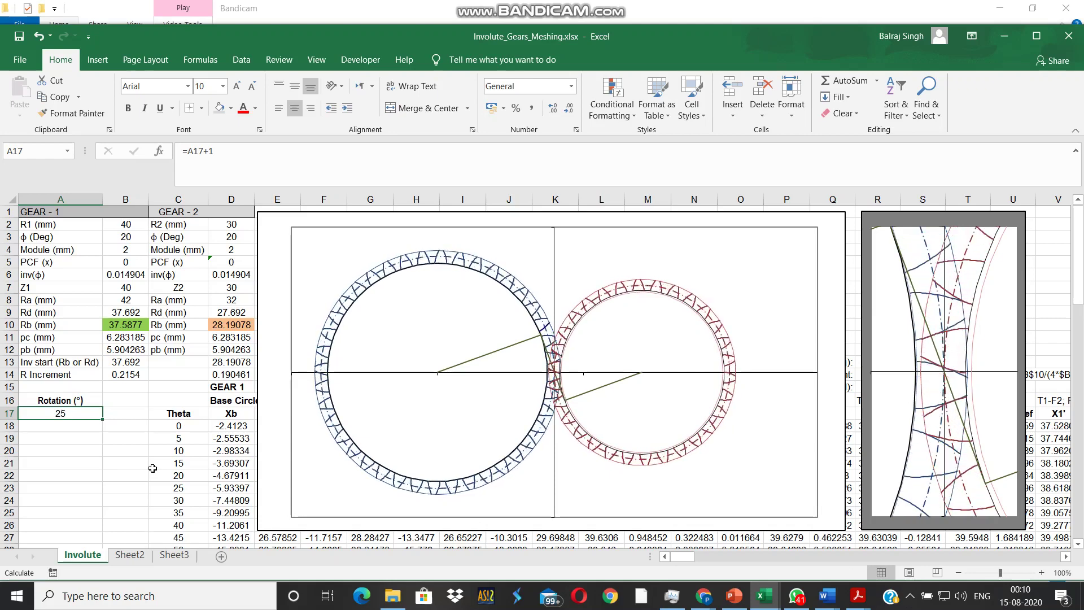
{"action": "key", "text": "F9"}
{"action": "key", "text": "F9"}
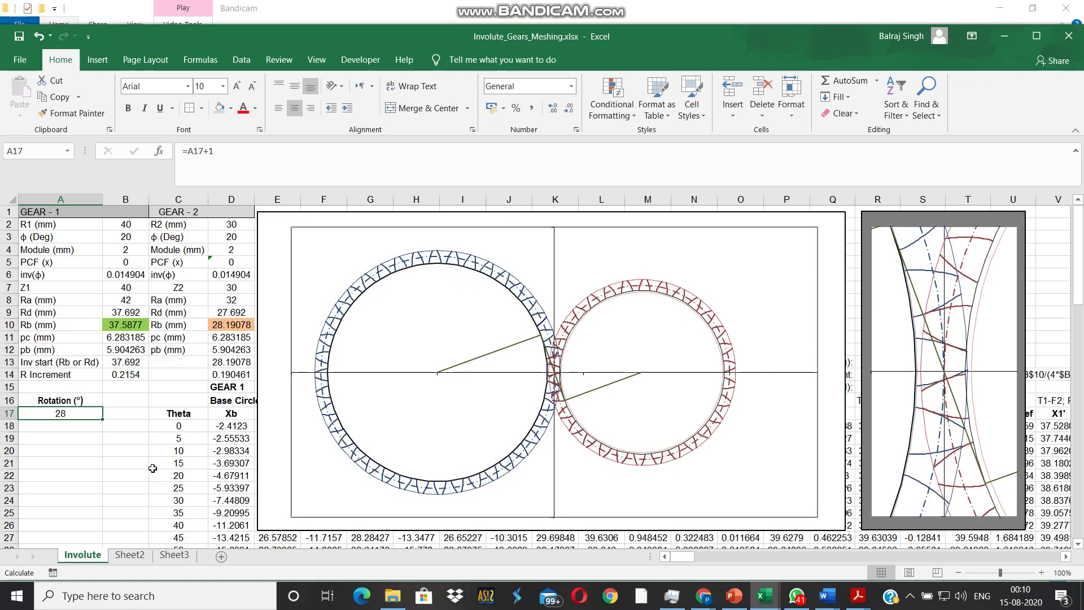
{"action": "key", "text": "F9"}
{"action": "key", "text": "F9"}
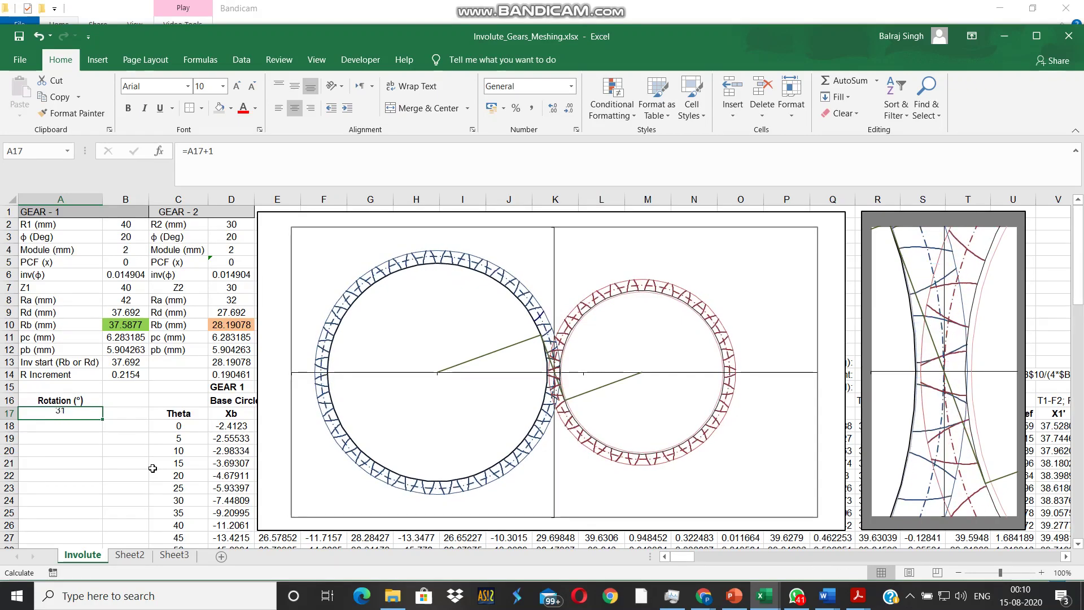
{"action": "key", "text": "F9"}
{"action": "key", "text": "F9"}
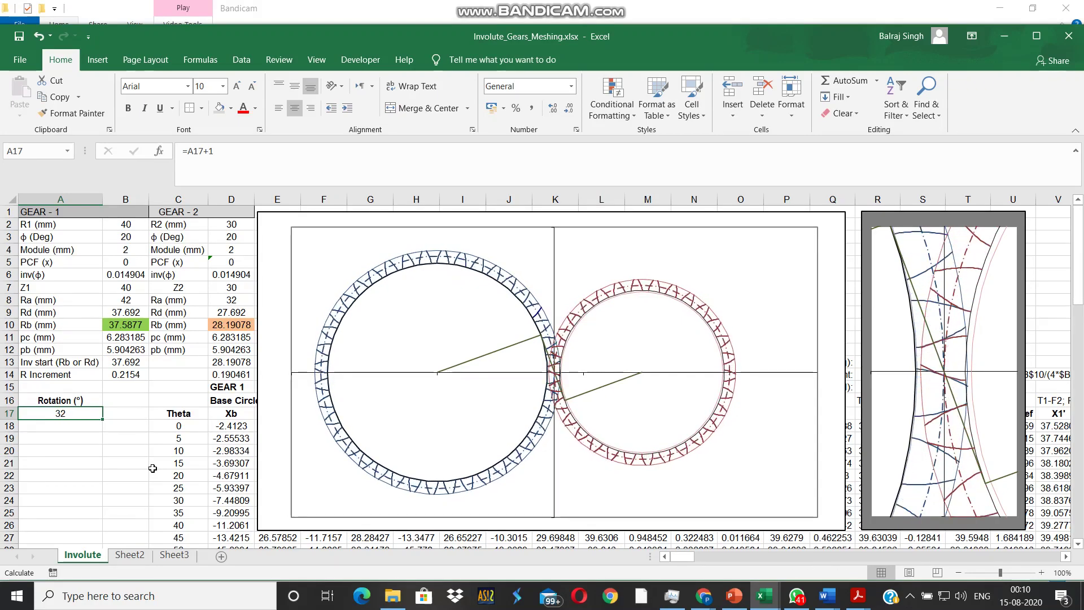
{"action": "key", "text": "F9"}
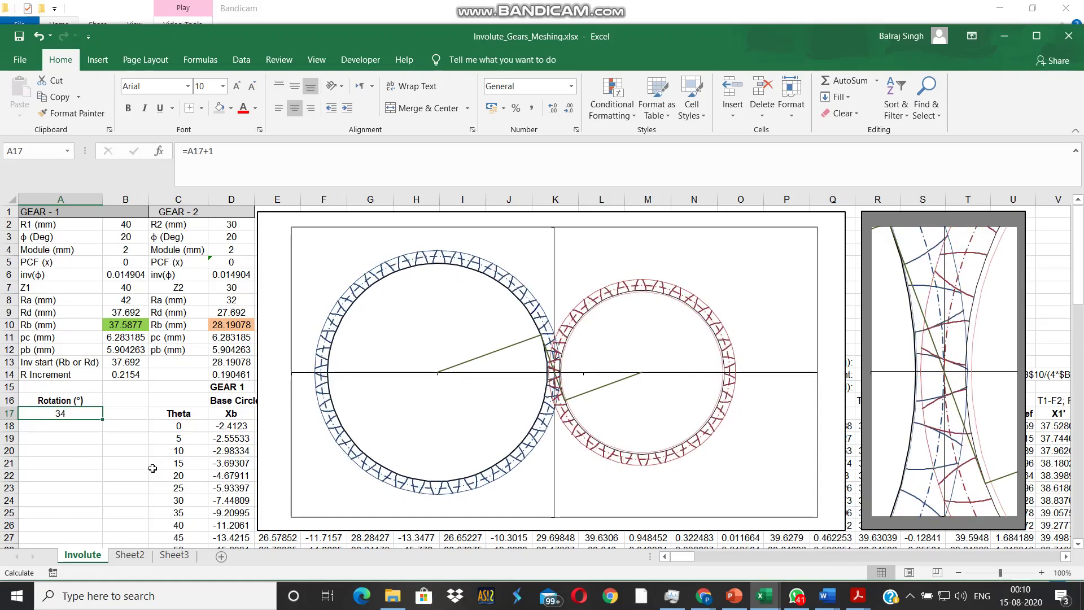
- Inspect the Dedendum Circle series and another curve in the right gear chart
{"action": "left_click", "coordinate": [972, 320]}
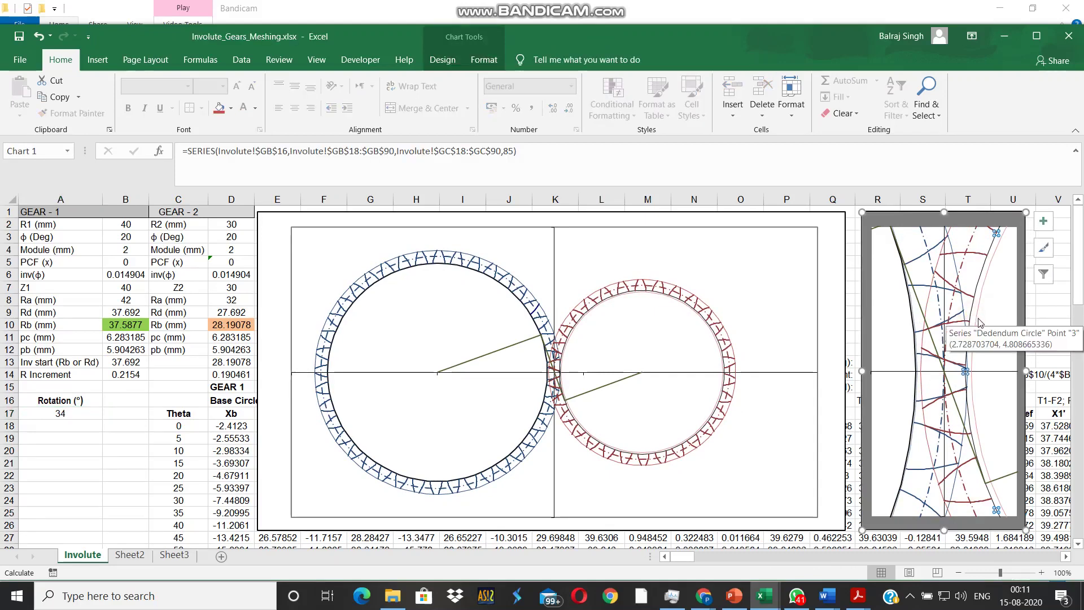
{"action": "left_click", "coordinate": [980, 322]}
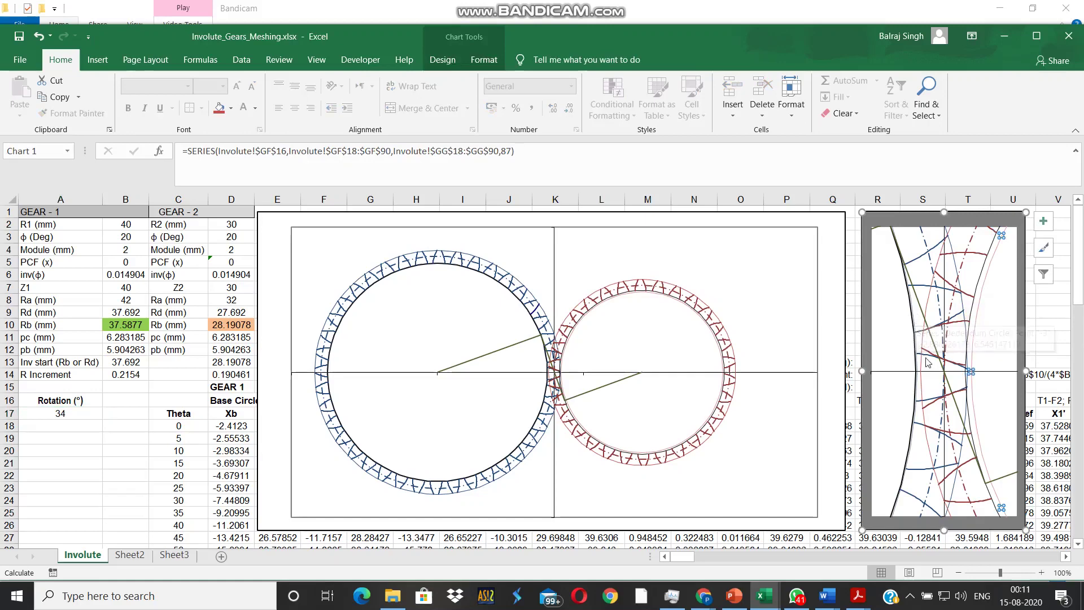
{"action": "mouse_move", "coordinate": [915, 321]}
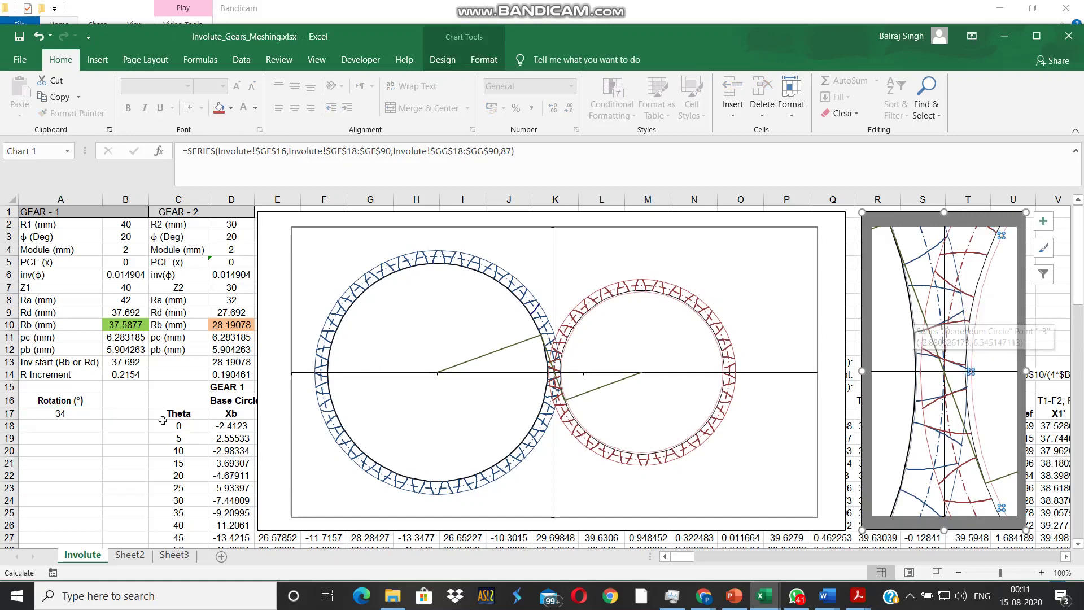
{"action": "left_click", "coordinate": [111, 425]}
- Clear the rotation angle in A17, then move to Gear 2's R2 cell D2
{"action": "left_click", "coordinate": [75, 415]}
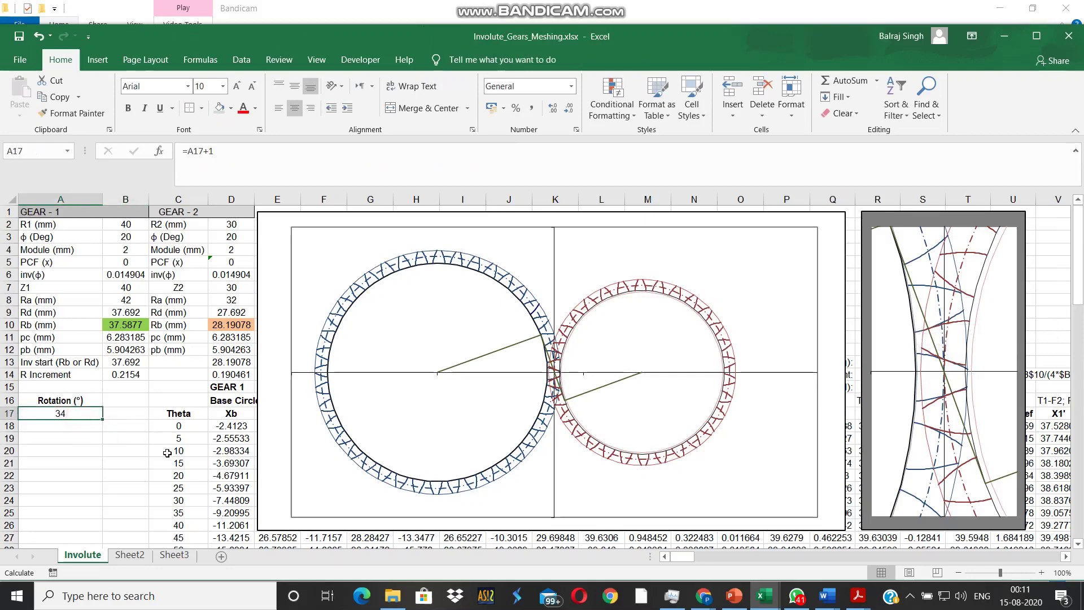
{"action": "key", "text": "Delete"}
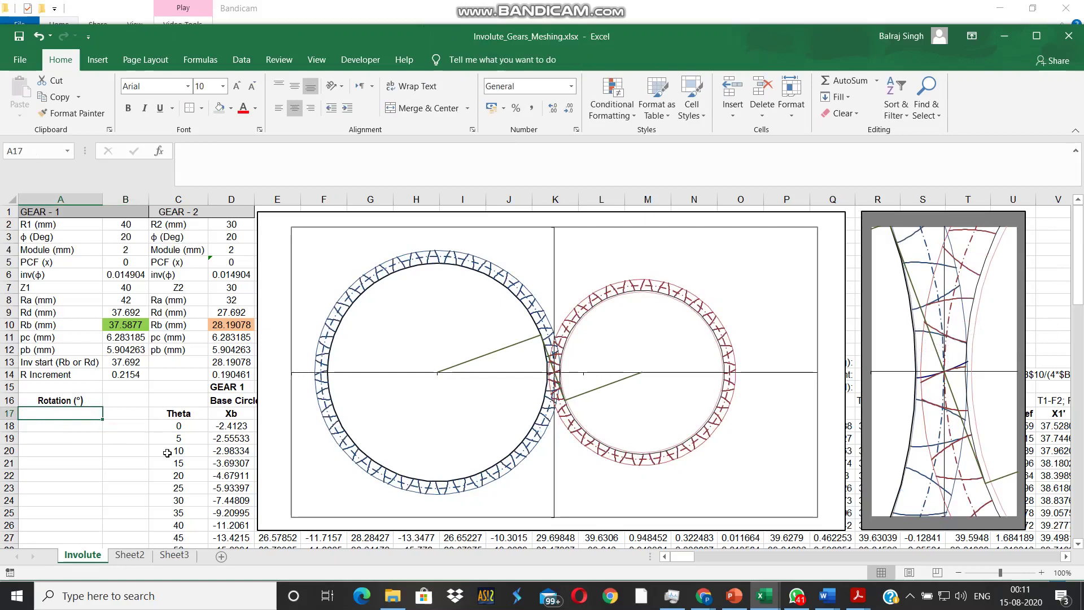
{"action": "key", "text": "Up"}
{"action": "key", "text": "Up"}
{"action": "key", "text": "Up"}
{"action": "key", "text": "Up"}
{"action": "key", "text": "Up"}
{"action": "key", "text": "Up"}
{"action": "key", "text": "Up"}
{"action": "key", "text": "Up"}
{"action": "key", "text": "Up"}
{"action": "key", "text": "Up"}
{"action": "key", "text": "Up"}
{"action": "key", "text": "Up"}
{"action": "key", "text": "Up"}
{"action": "key", "text": "Up"}
{"action": "key", "text": "Up"}
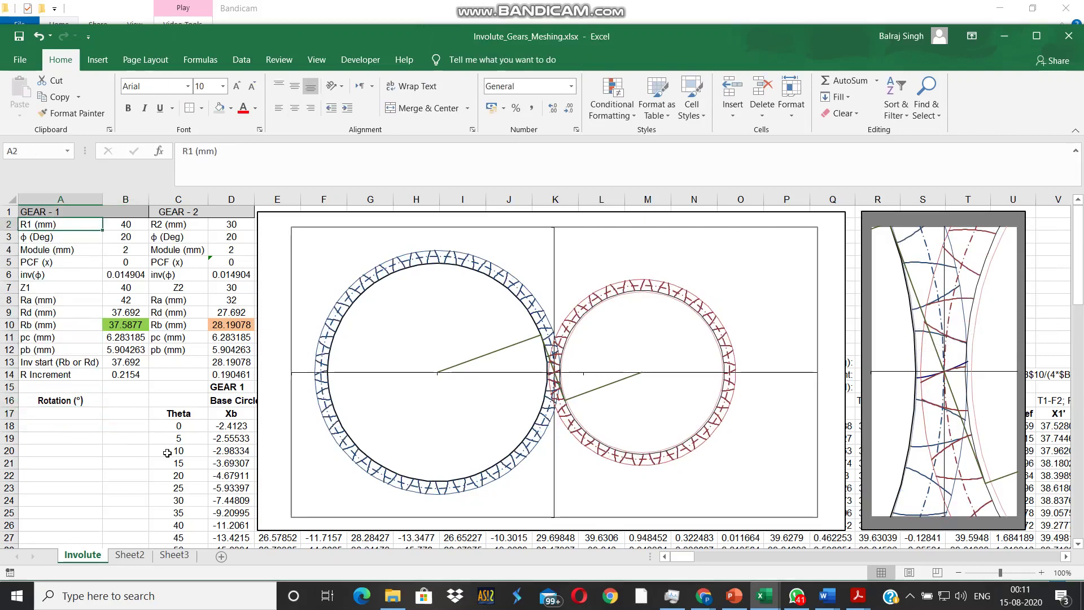
{"action": "key", "text": "Right"}
{"action": "key", "text": "Right"}
{"action": "key", "text": "Right"}
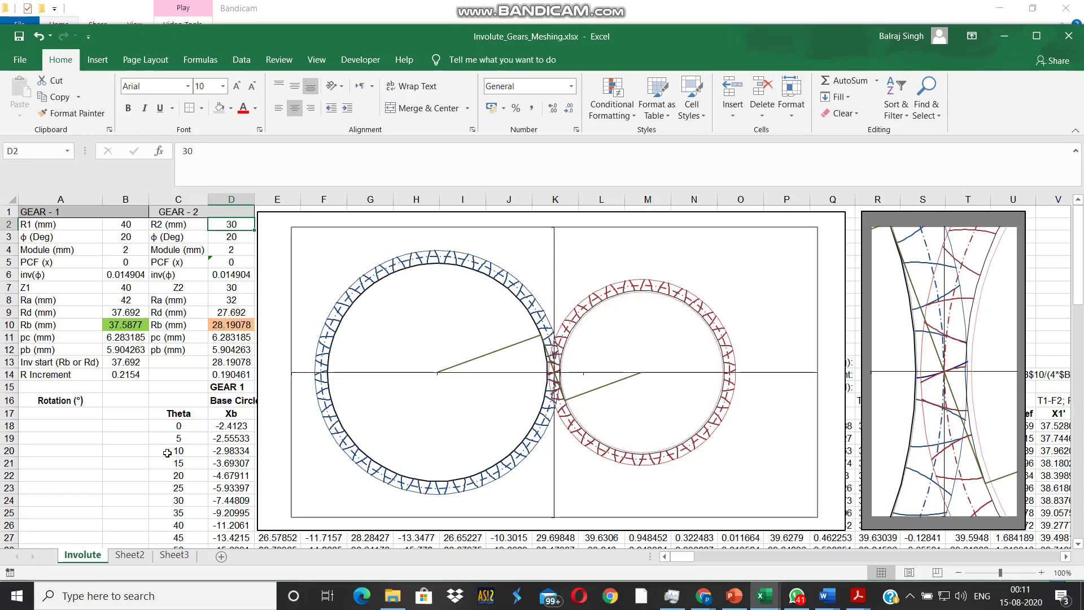
- Enter 40 for Gear 2's R2 in D2, then change it to 200
{"action": "type", "text": "50"}
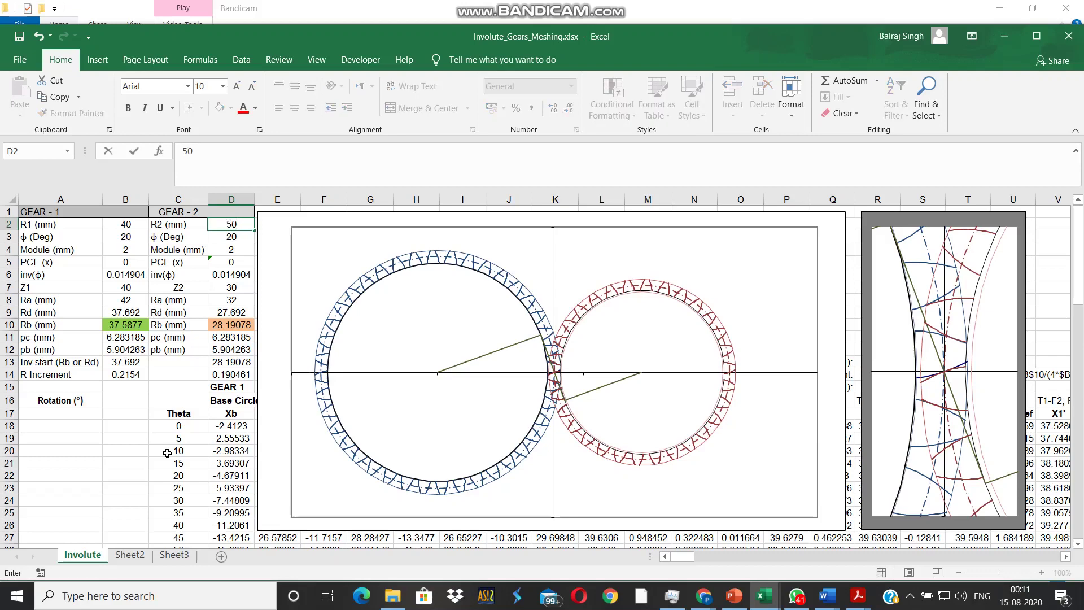
{"action": "key", "text": "BackSpace"}
{"action": "key", "text": "BackSpace"}
{"action": "type", "text": "40"}
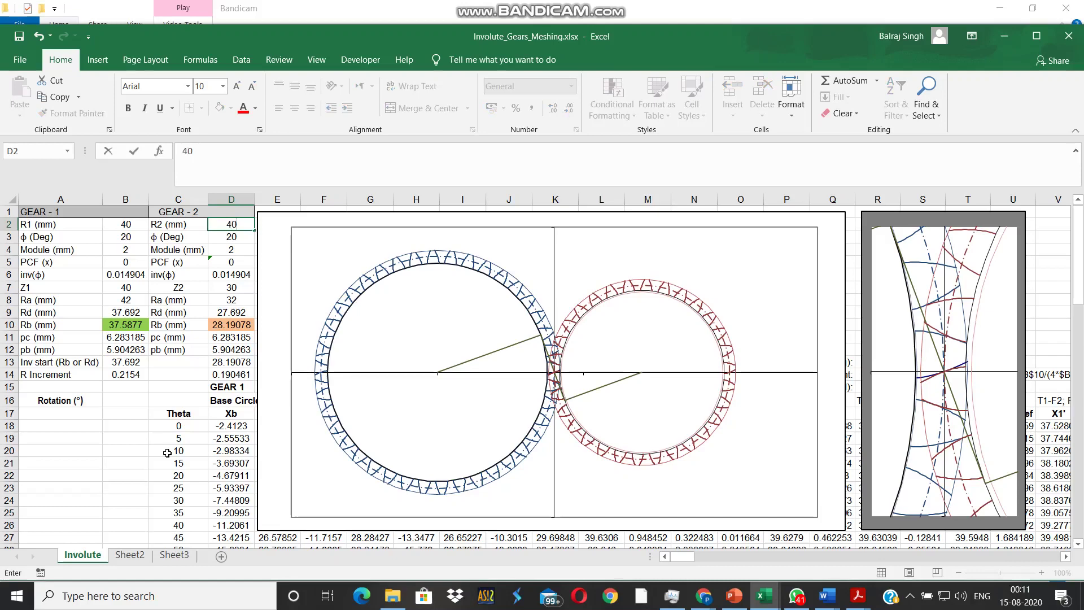
{"action": "key", "text": "Return"}
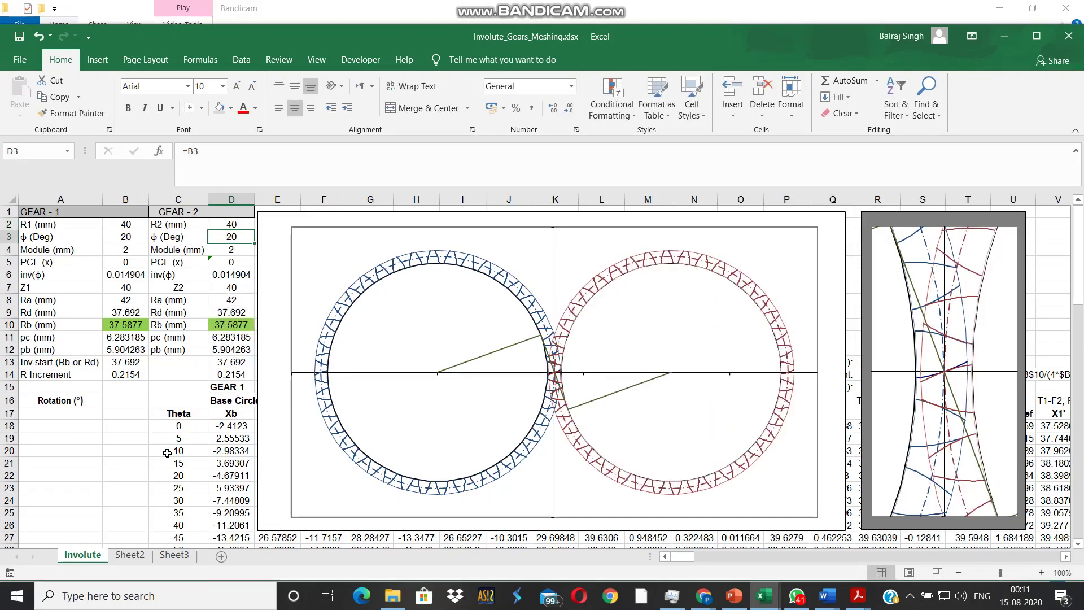
{"action": "key", "text": "Up"}
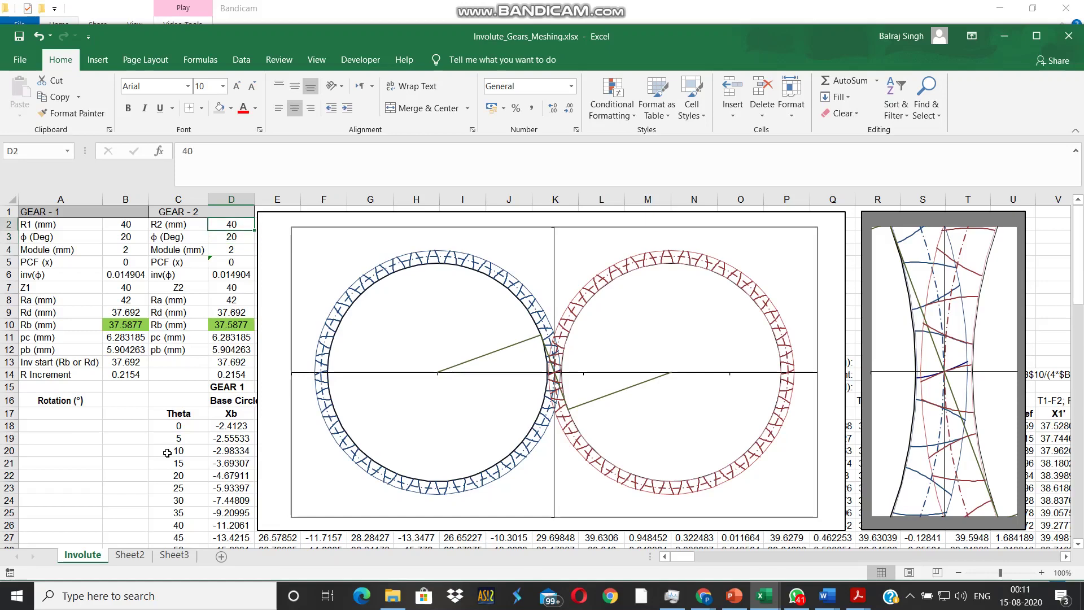
{"action": "type", "text": "200"}
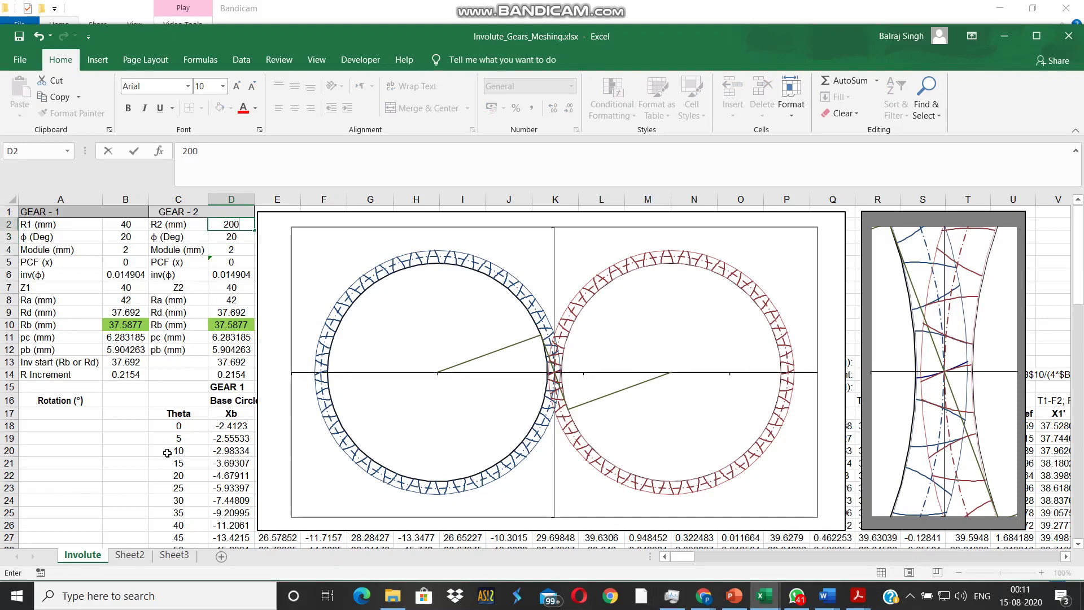
{"action": "key", "text": "Return"}
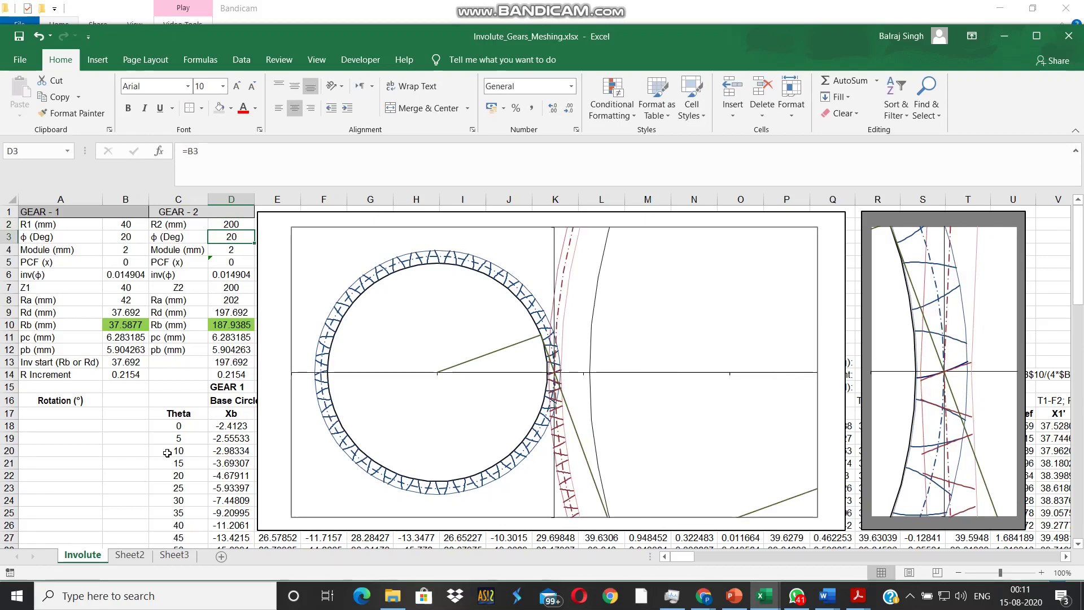
- Try an R2 of 1000 for Gear 2, then undo it back to 40
{"action": "key", "text": "Up"}
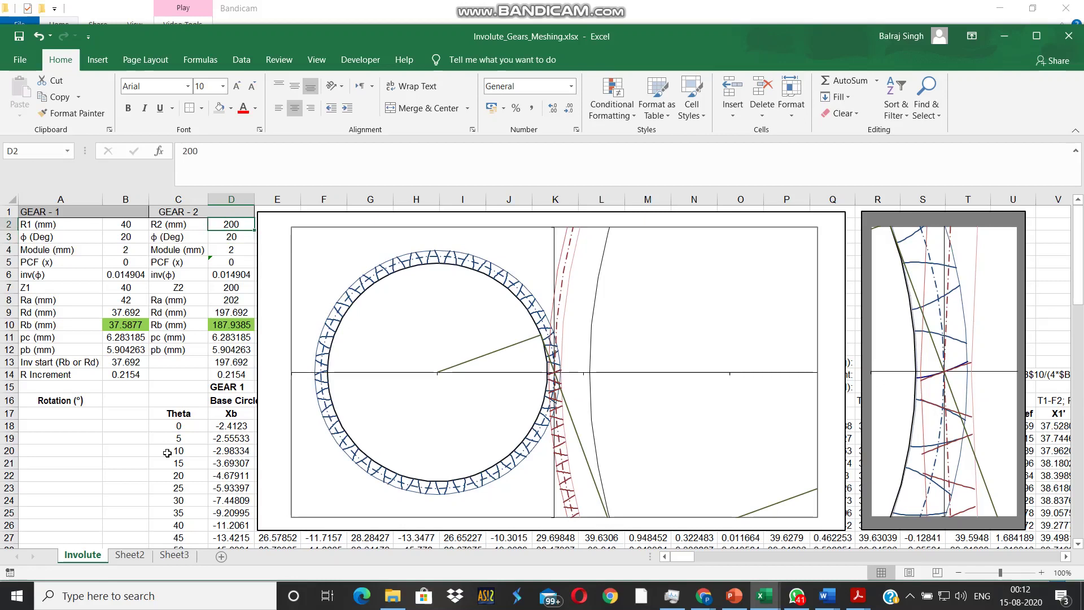
{"action": "type", "text": "100"}
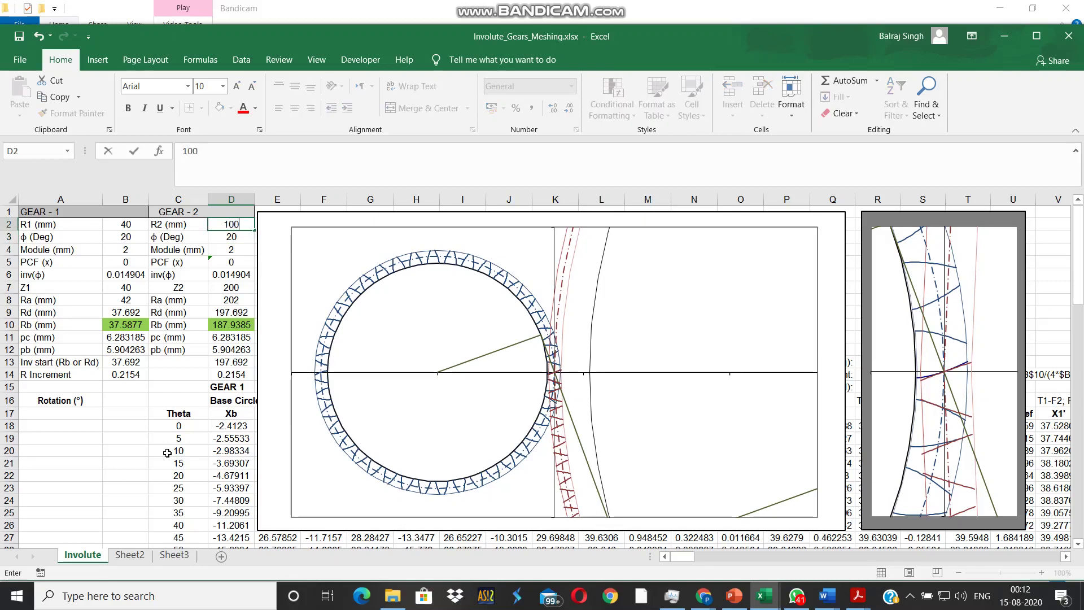
{"action": "type", "text": "0"}
{"action": "key", "text": "Return"}
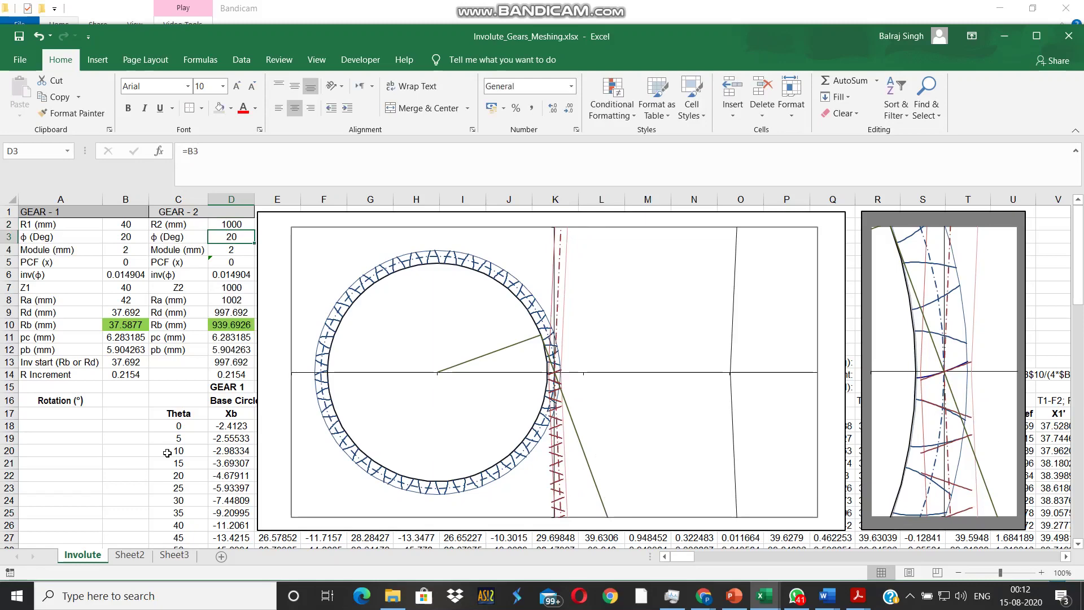
{"action": "key", "text": "ctrl+z"}
{"action": "key", "text": "ctrl+z"}
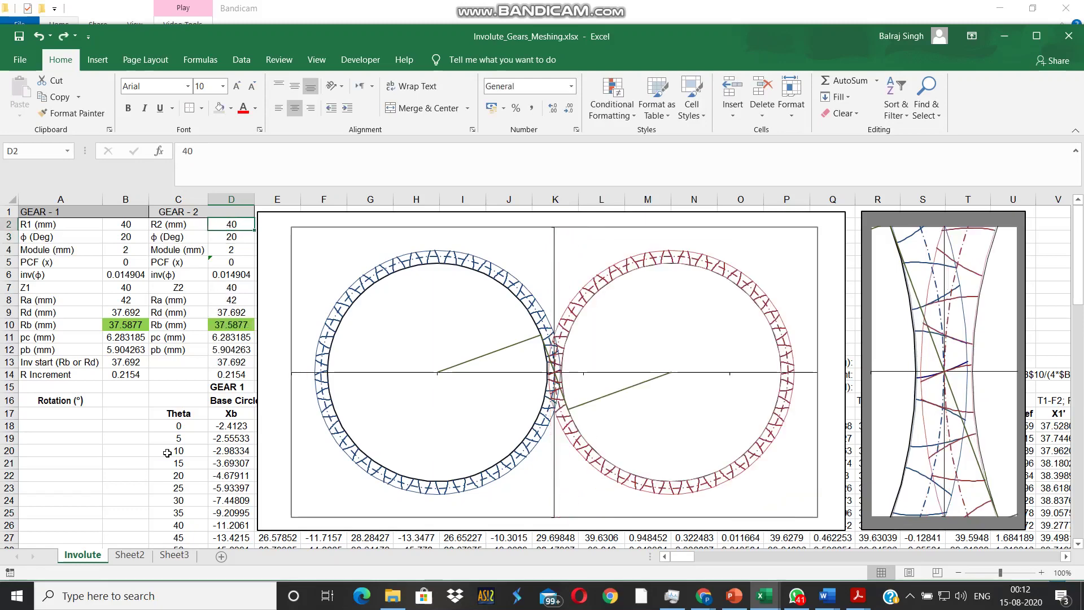
{"action": "key", "text": "ctrl+z"}
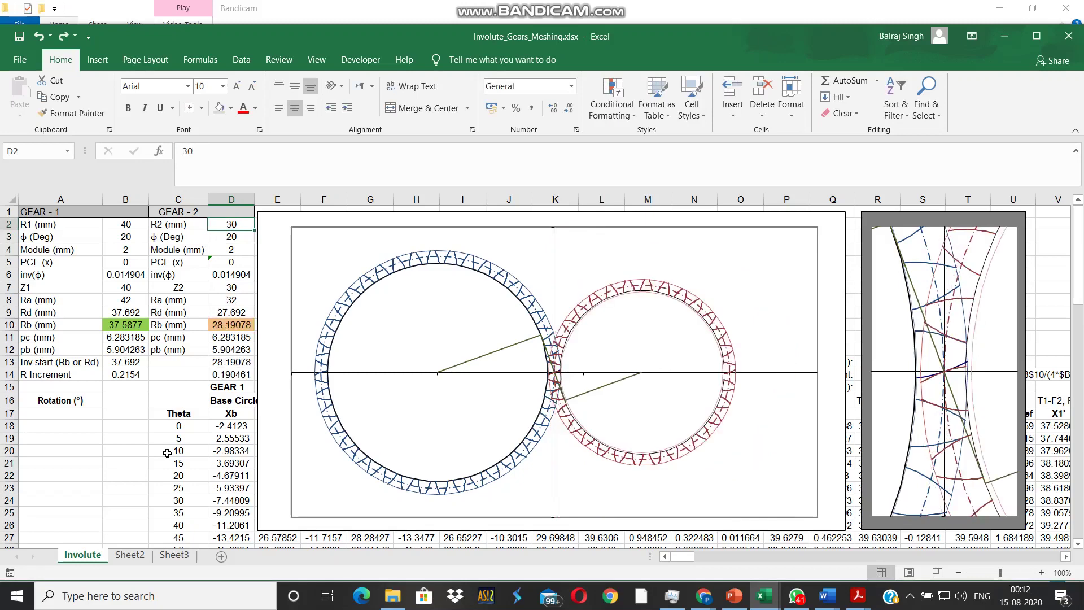
{"action": "key", "text": "Down"}
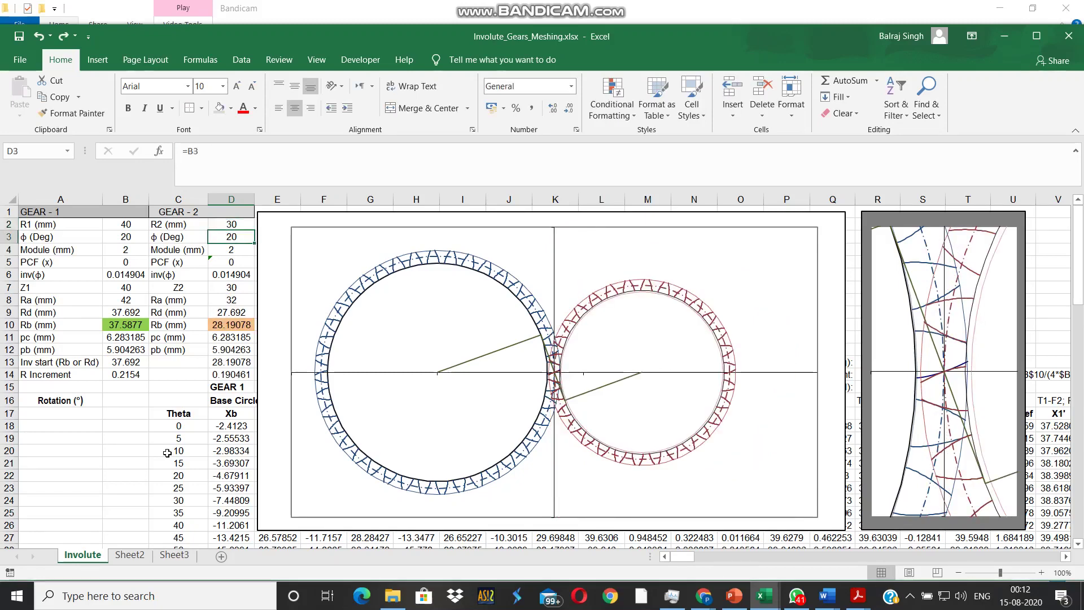
{"action": "key", "text": "Left"}
{"action": "key", "text": "Left"}
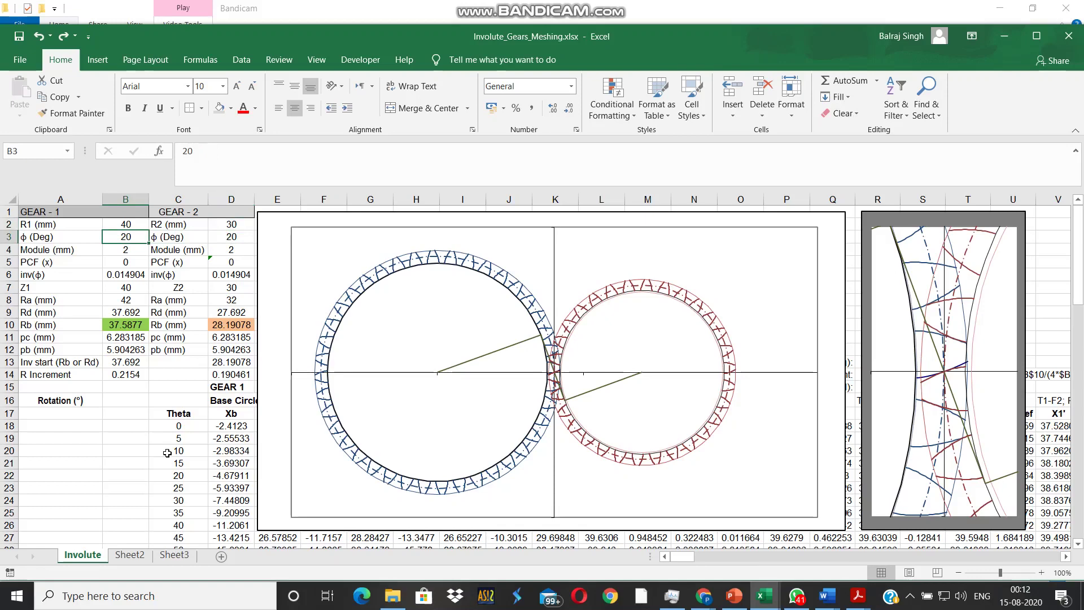
{"action": "type", "text": "14"}
{"action": "key", "text": "Return"}
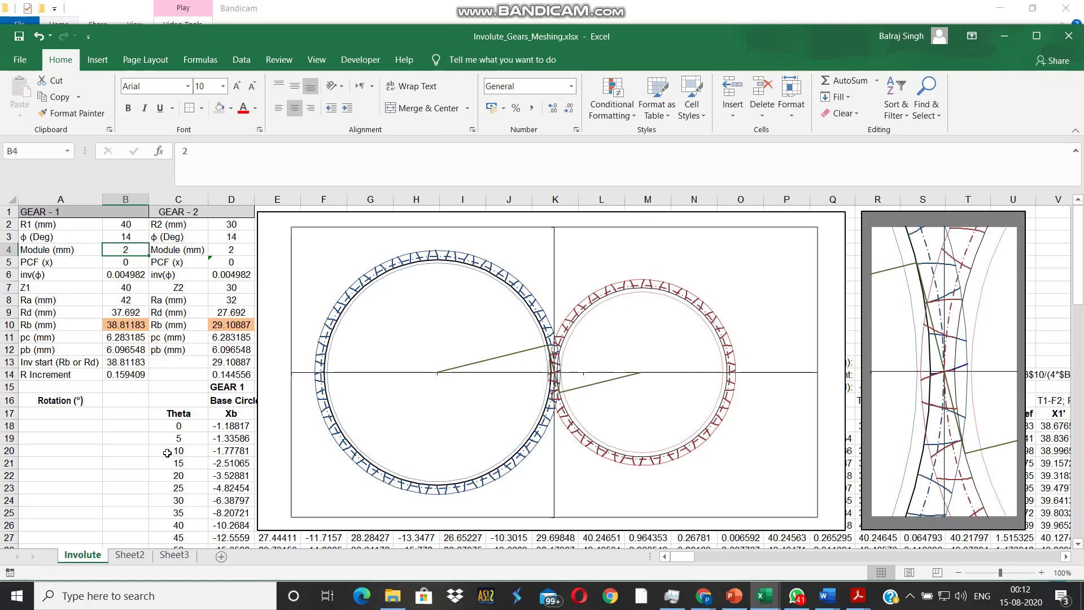
{"action": "key", "text": "ctrl+z"}
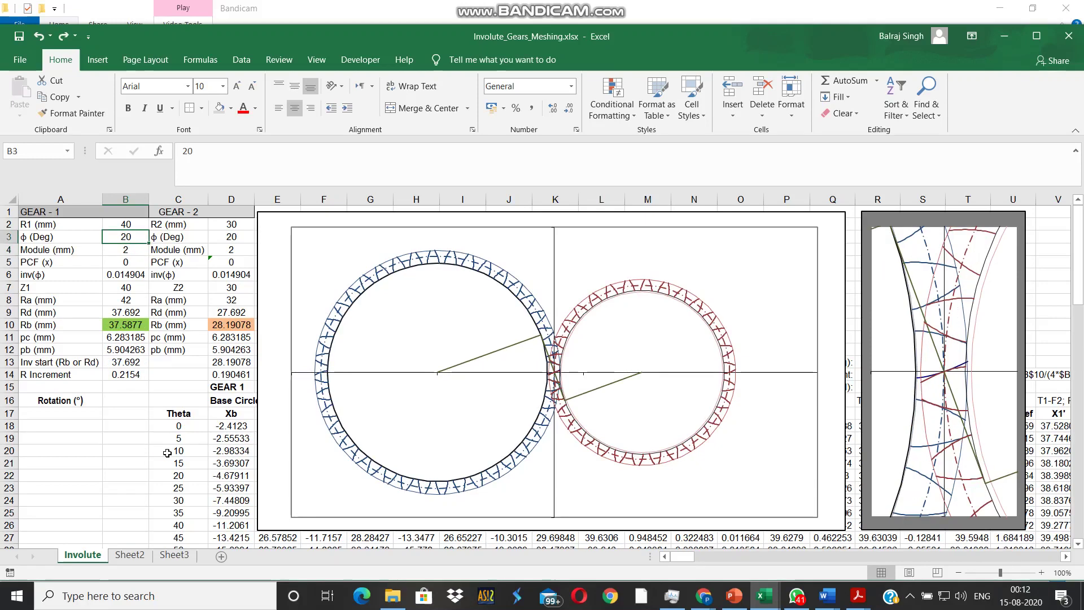
{"action": "type", "text": "22"}
{"action": "key", "text": "Return"}
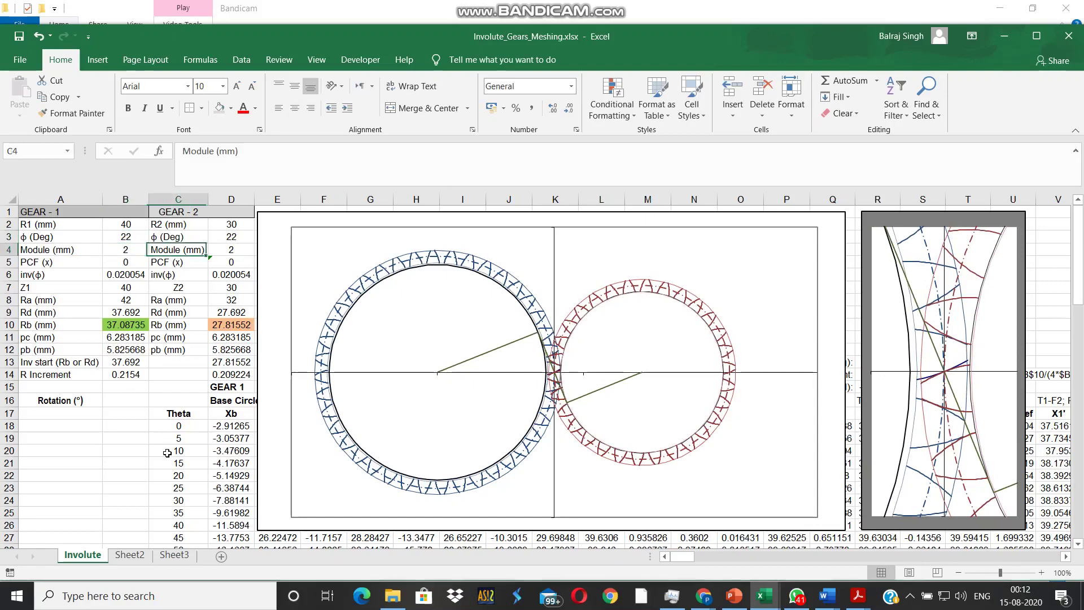
{"action": "type", "text": "2"}
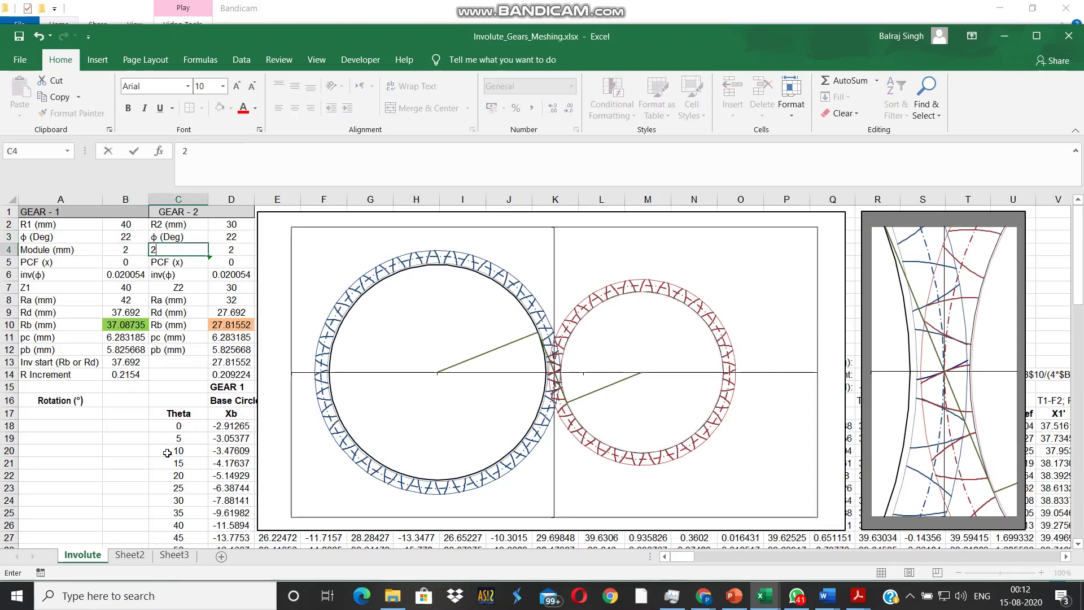
{"action": "key", "text": "Escape"}
{"action": "key", "text": "Up"}
{"action": "key", "text": "Left"}
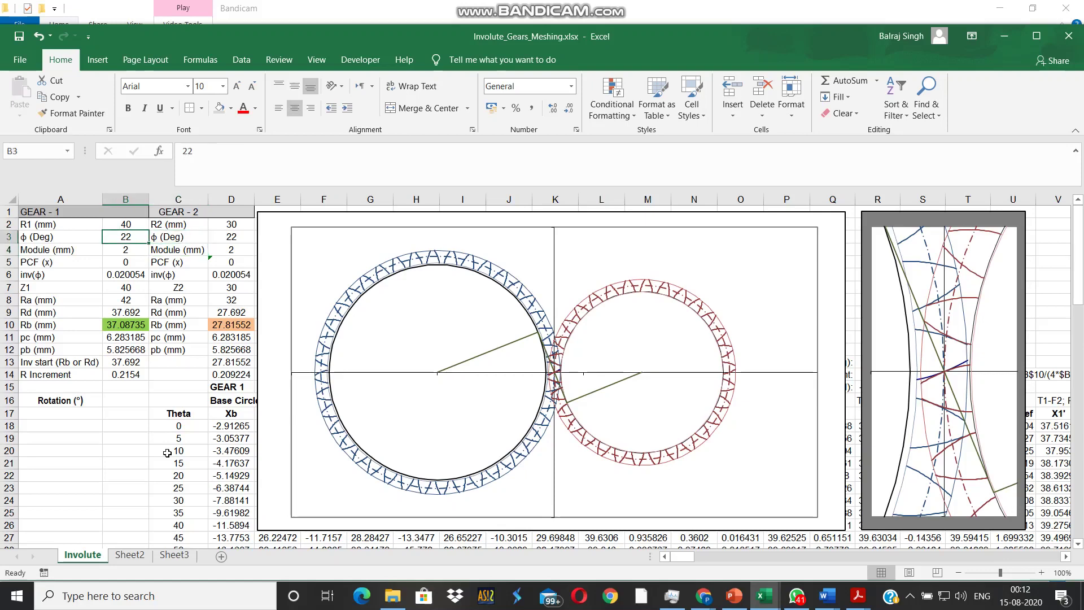
{"action": "type", "text": "25"}
{"action": "key", "text": "Return"}
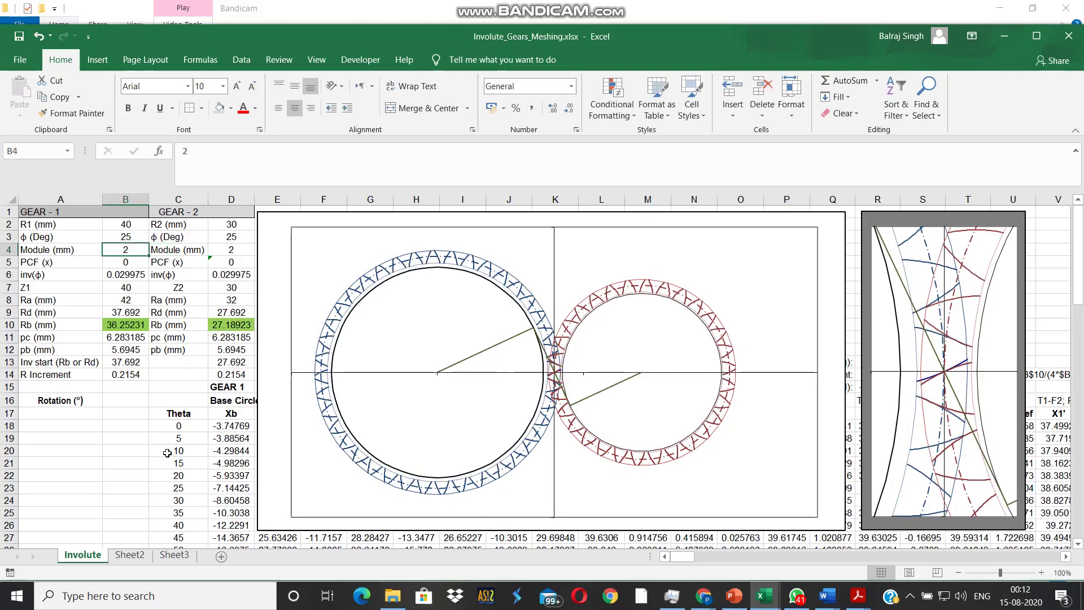
{"action": "key", "text": "Up"}
{"action": "type", "text": "30"}
{"action": "key", "text": "Return"}
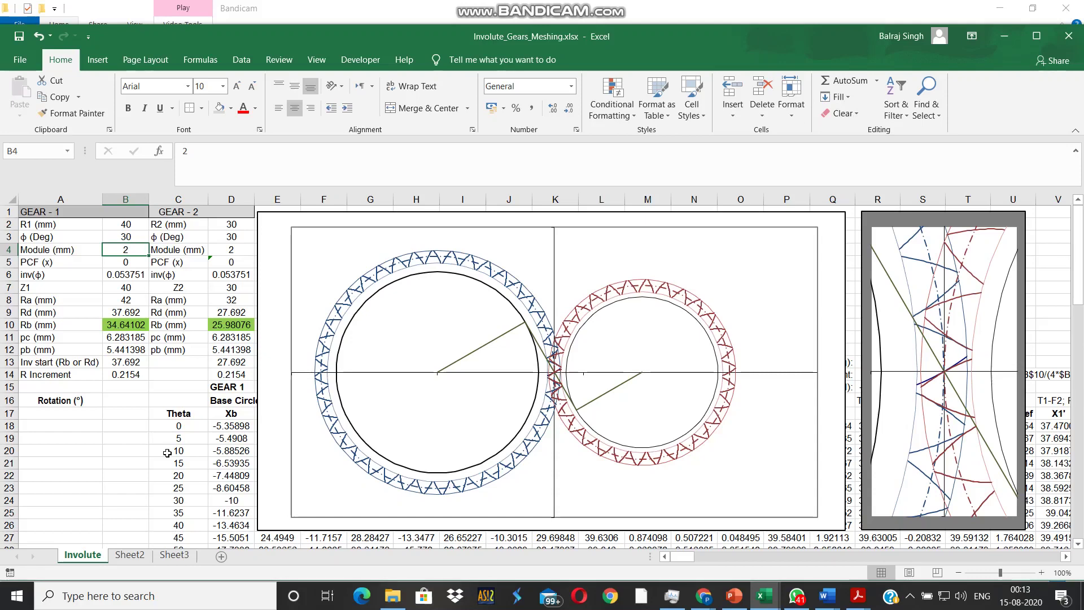
{"action": "key", "text": "Up"}
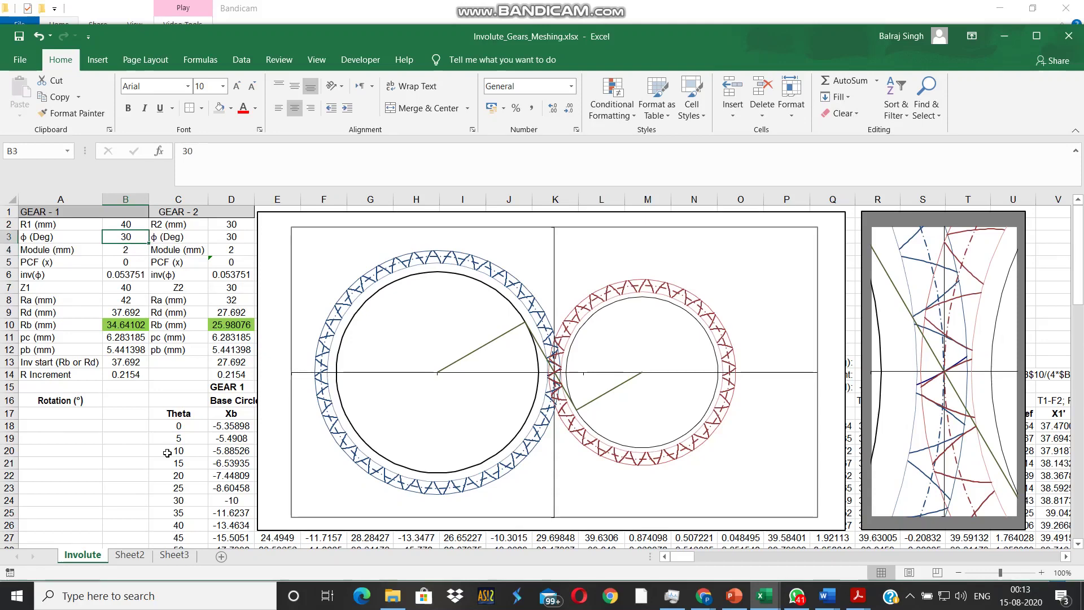
{"action": "type", "text": "35"}
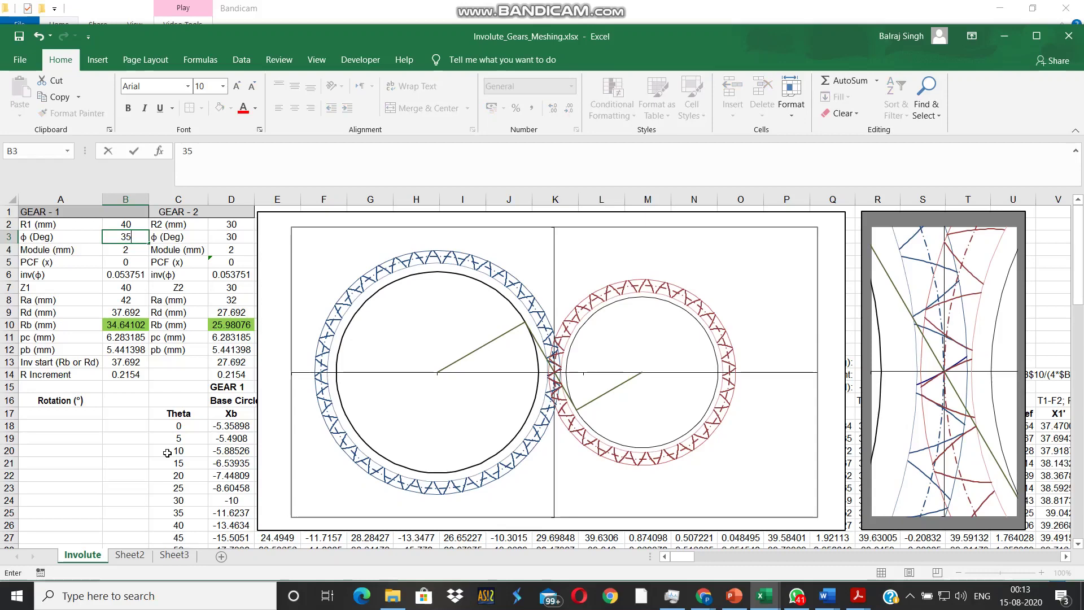
{"action": "key", "text": "Return"}
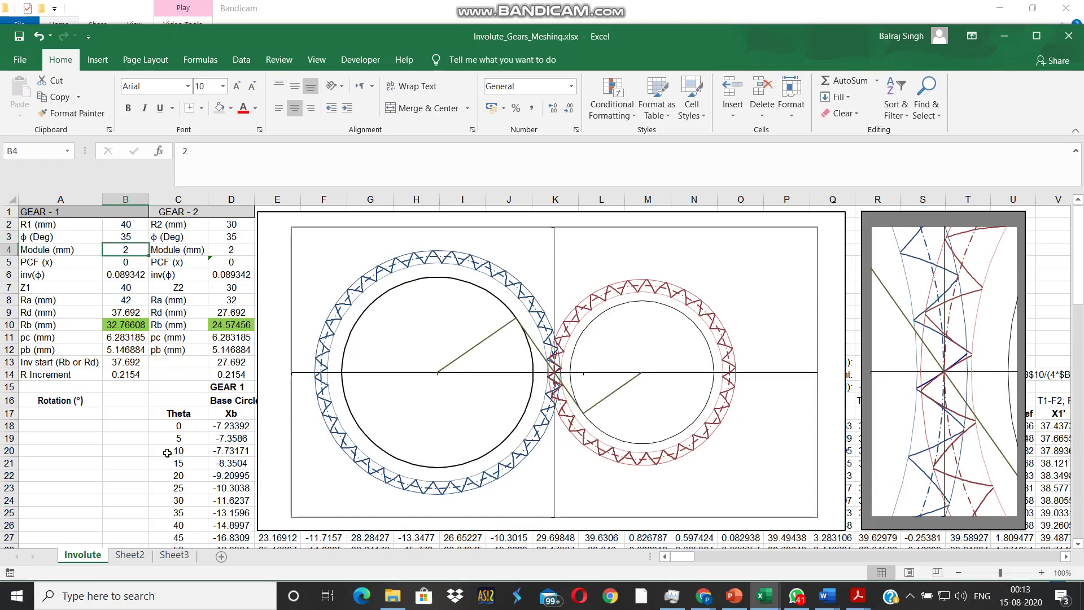
{"action": "key", "text": "ctrl+z"}
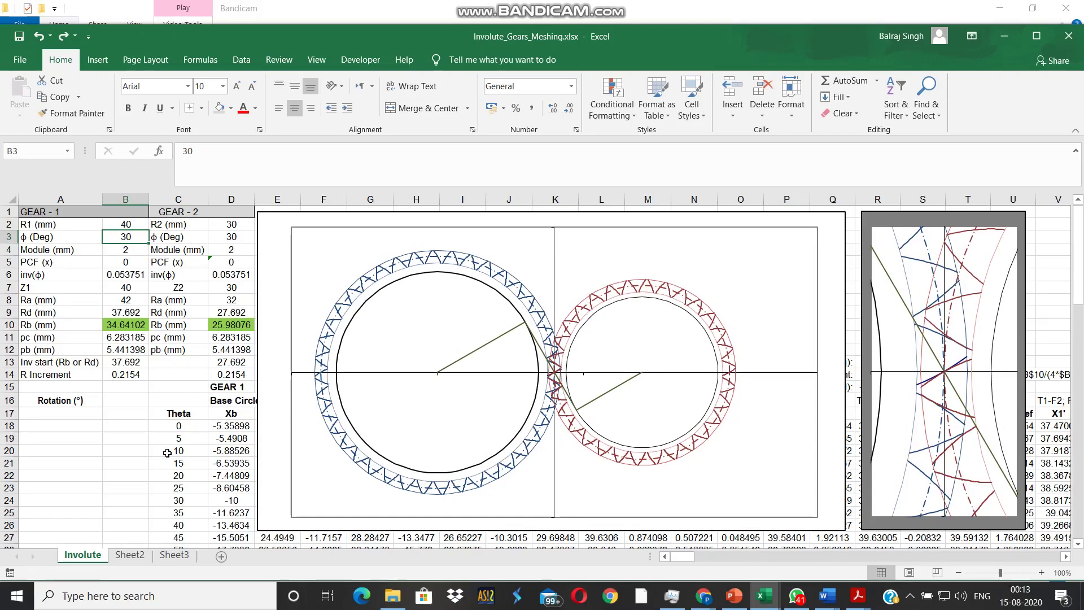
{"action": "key", "text": "ctrl+z"}
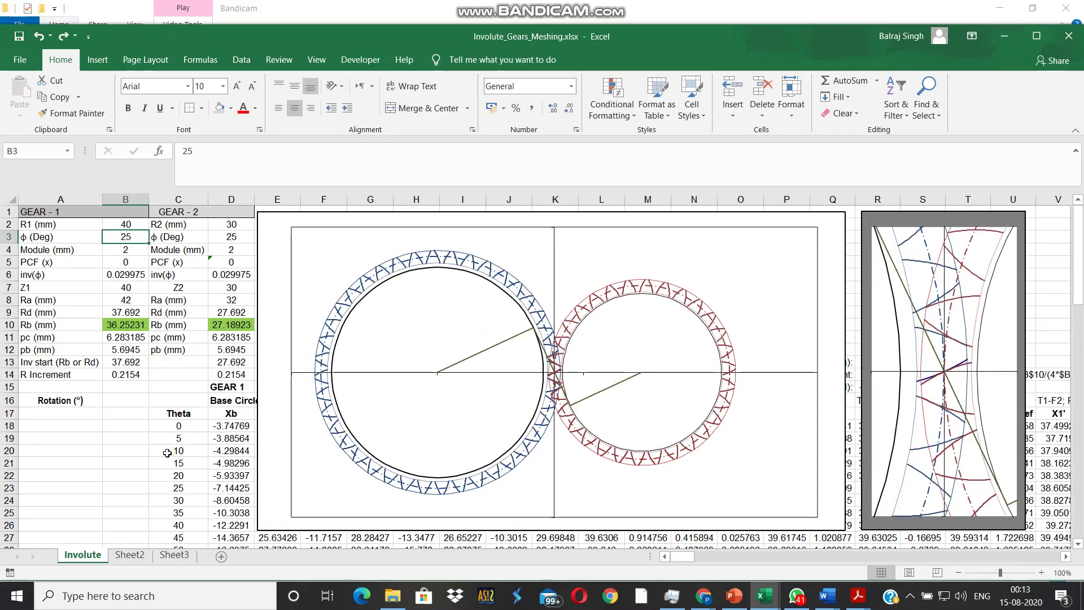
{"action": "type", "text": "20"}
{"action": "key", "text": "Return"}
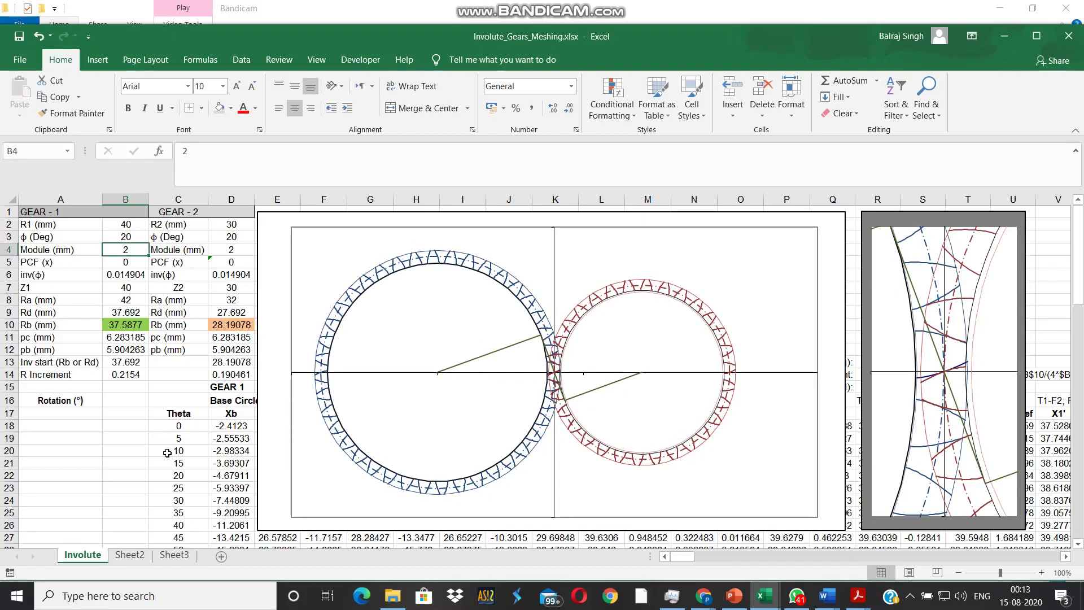
- Try module values of 3 and 4, then set the module back to 2
{"action": "type", "text": "2"}
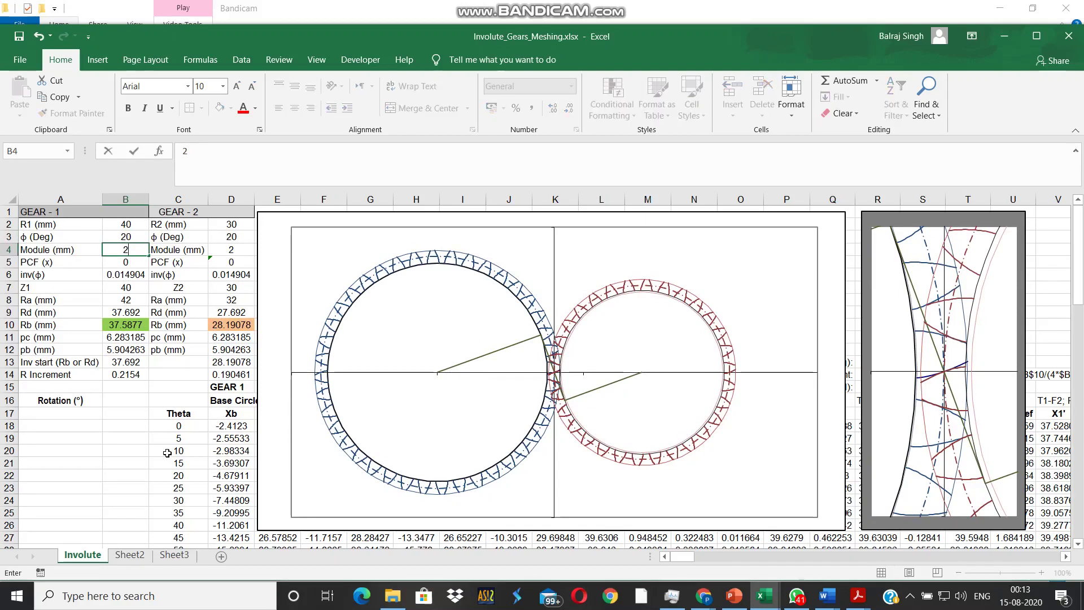
{"action": "key", "text": "BackSpace"}
{"action": "type", "text": "3"}
{"action": "key", "text": "Return"}
{"action": "key", "text": "ctrl+z"}
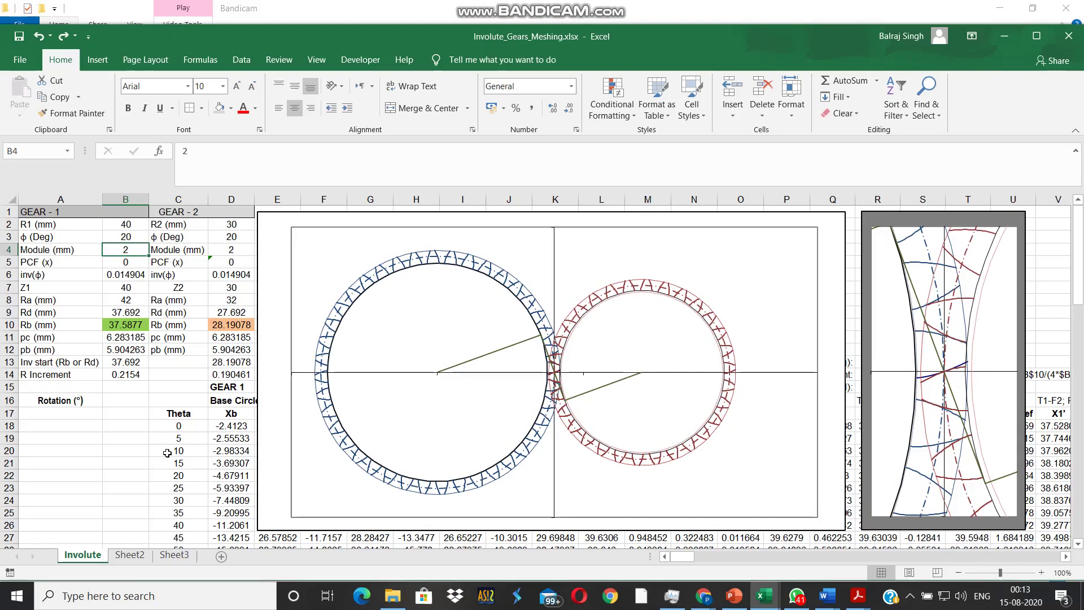
{"action": "type", "text": "4"}
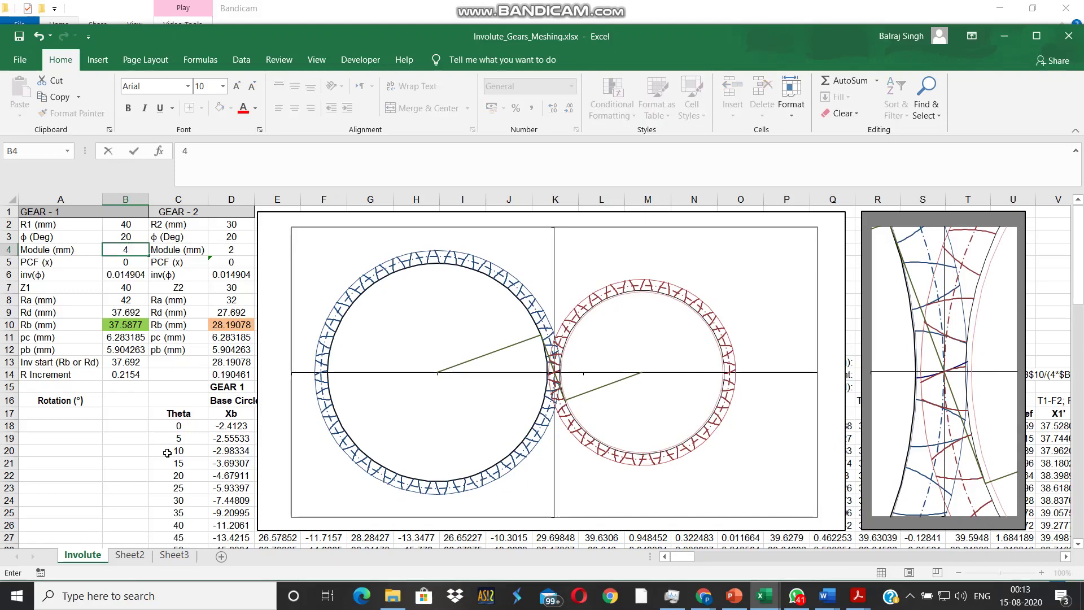
{"action": "key", "text": "Return"}
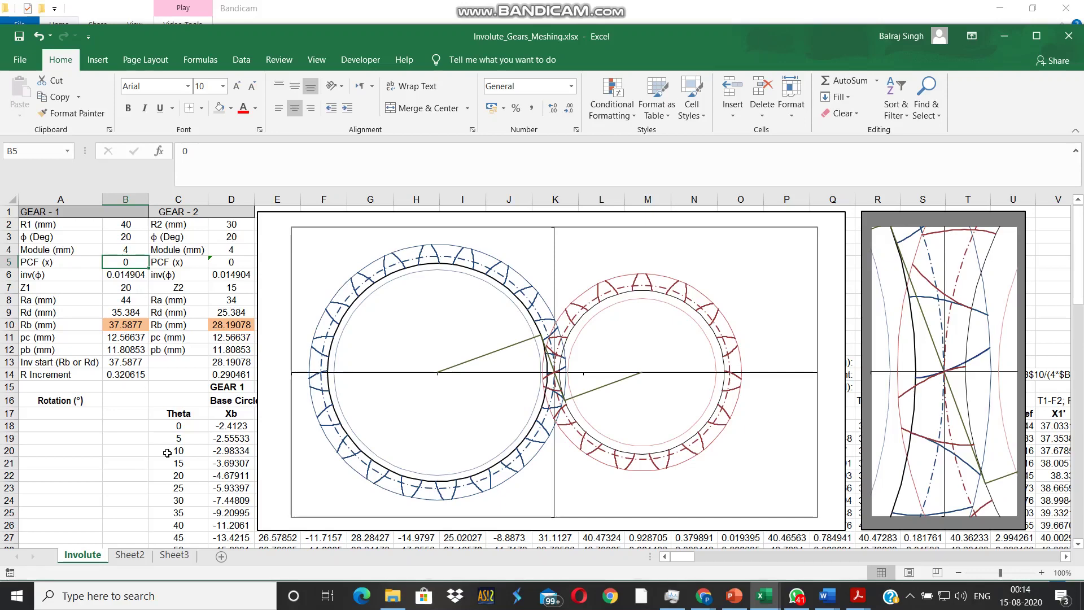
{"action": "key", "text": "Up"}
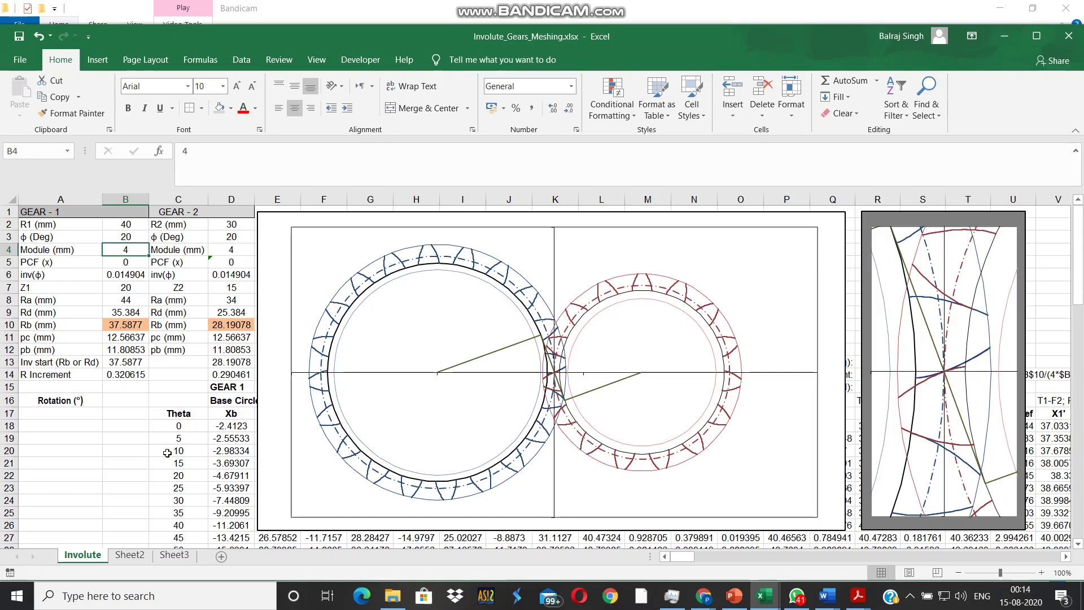
{"action": "type", "text": "2"}
{"action": "key", "text": "Return"}
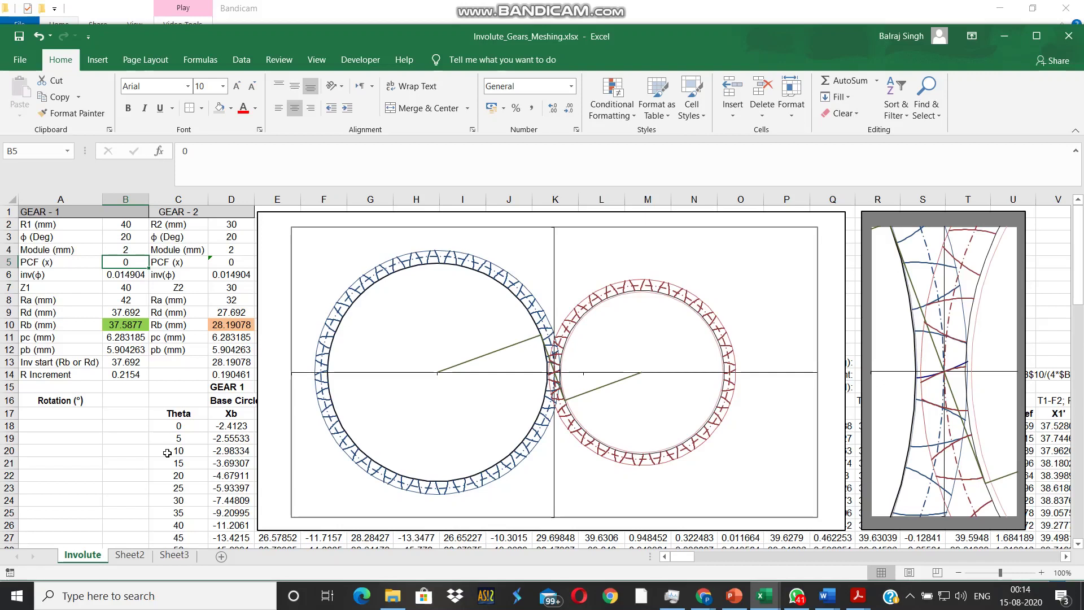
- Set Gear 2's radius in D2 to 40 mm, then to 25 mm
{"action": "key", "text": "Up"}
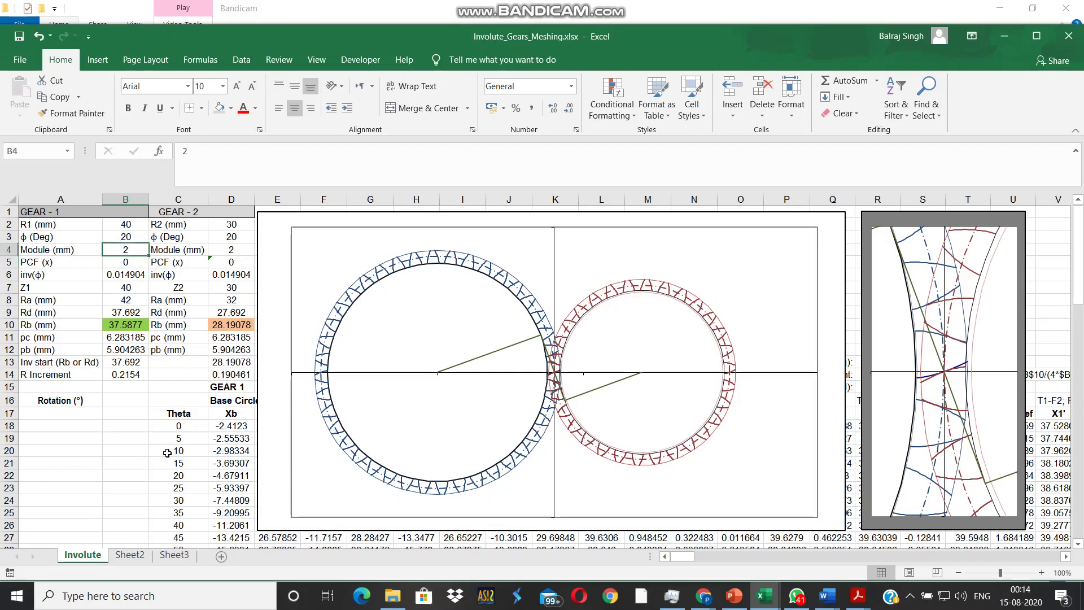
{"action": "key", "text": "Up"}
{"action": "key", "text": "Up"}
{"action": "key", "text": "Right"}
{"action": "key", "text": "Right"}
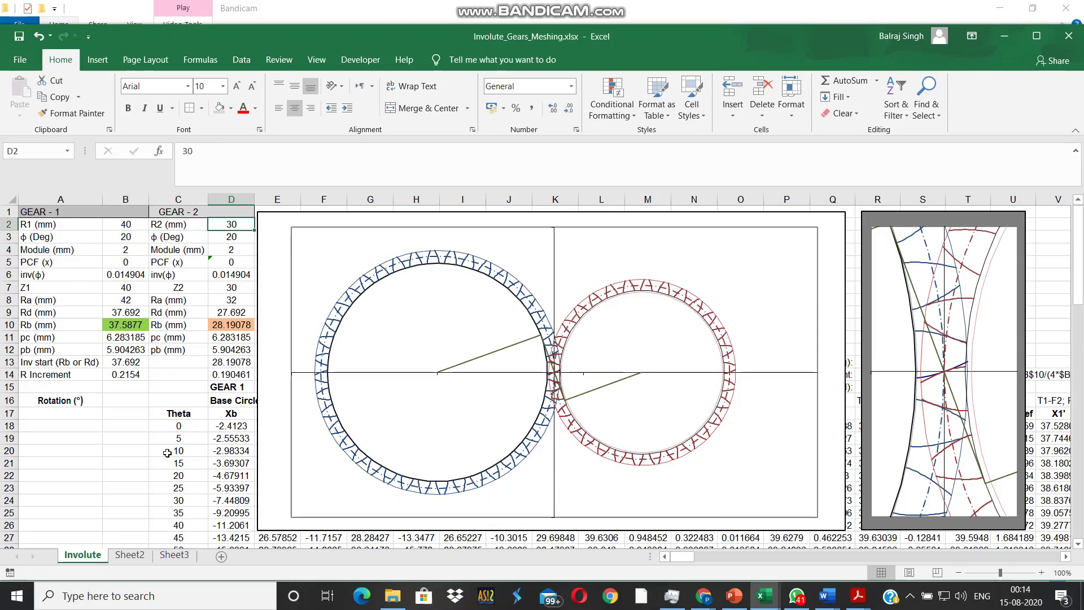
{"action": "type", "text": "40"}
{"action": "key", "text": "Return"}
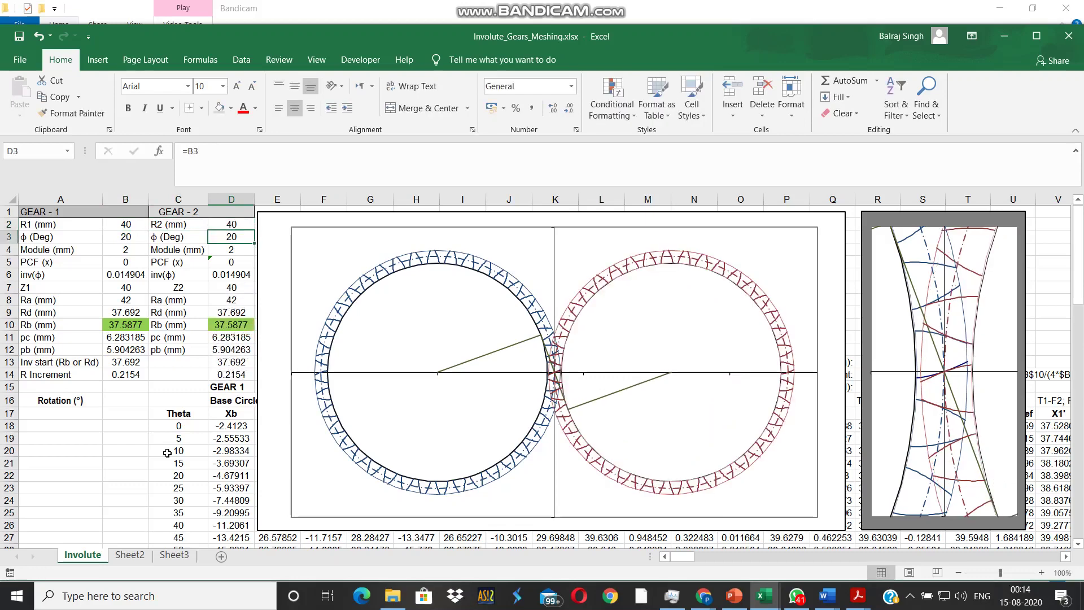
{"action": "key", "text": "Up"}
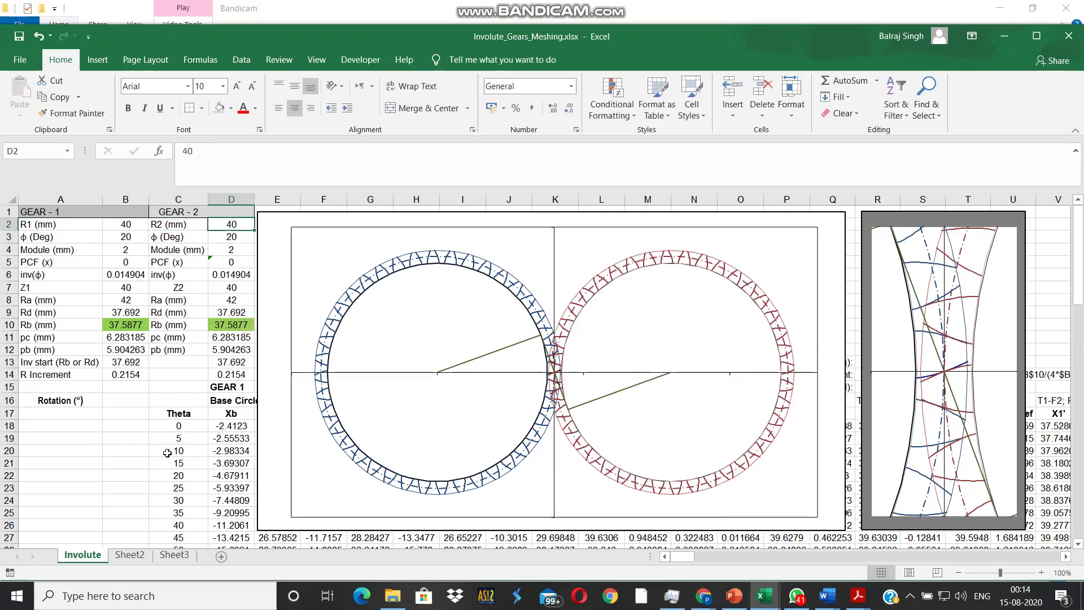
{"action": "type", "text": "25"}
{"action": "key", "text": "Return"}
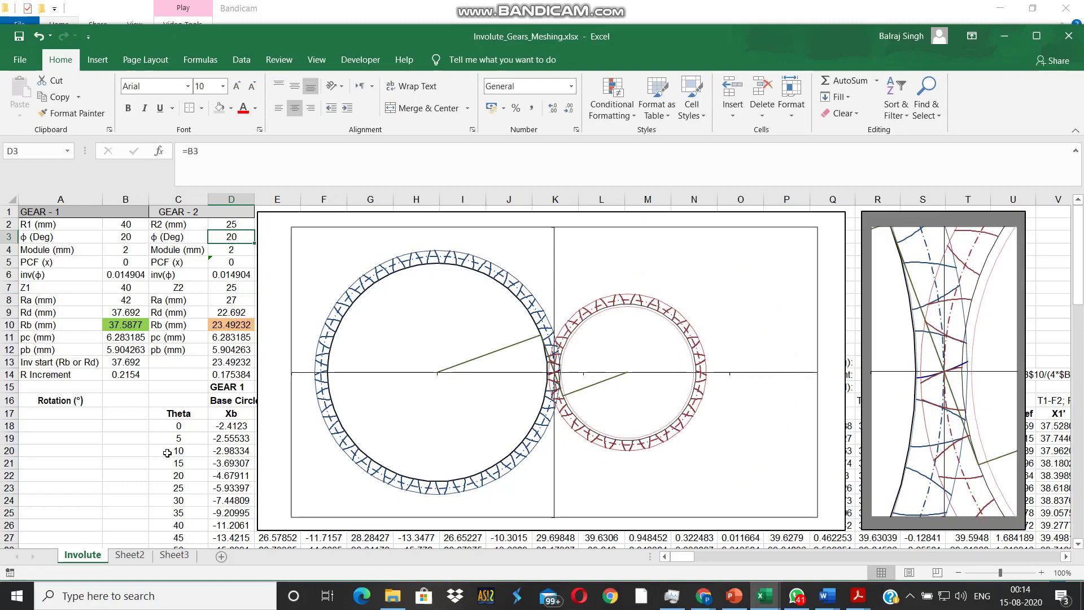
- Set the module in B4 to 2.5
{"action": "key", "text": "Left"}
{"action": "key", "text": "Left"}
{"action": "key", "text": "Down"}
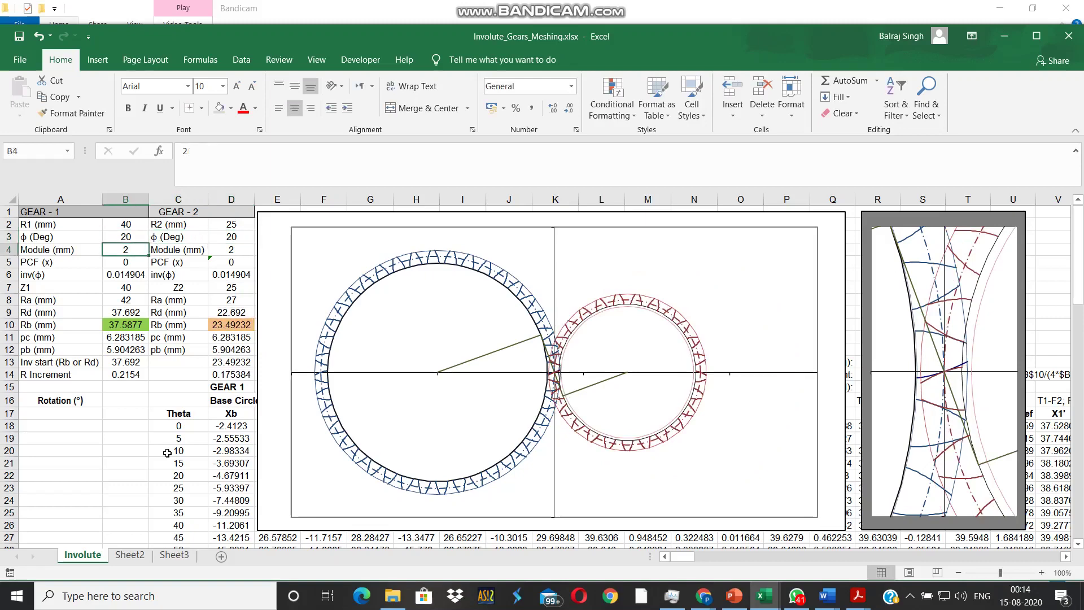
{"action": "type", "text": "2.5"}
{"action": "key", "text": "Return"}
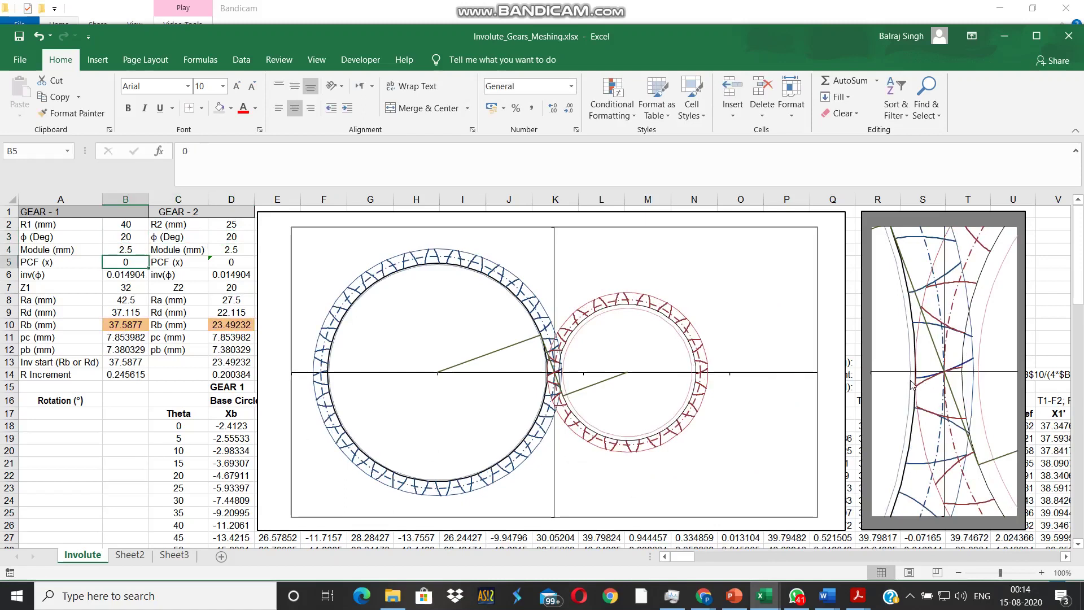
{"action": "mouse_move", "coordinate": [915, 376]}
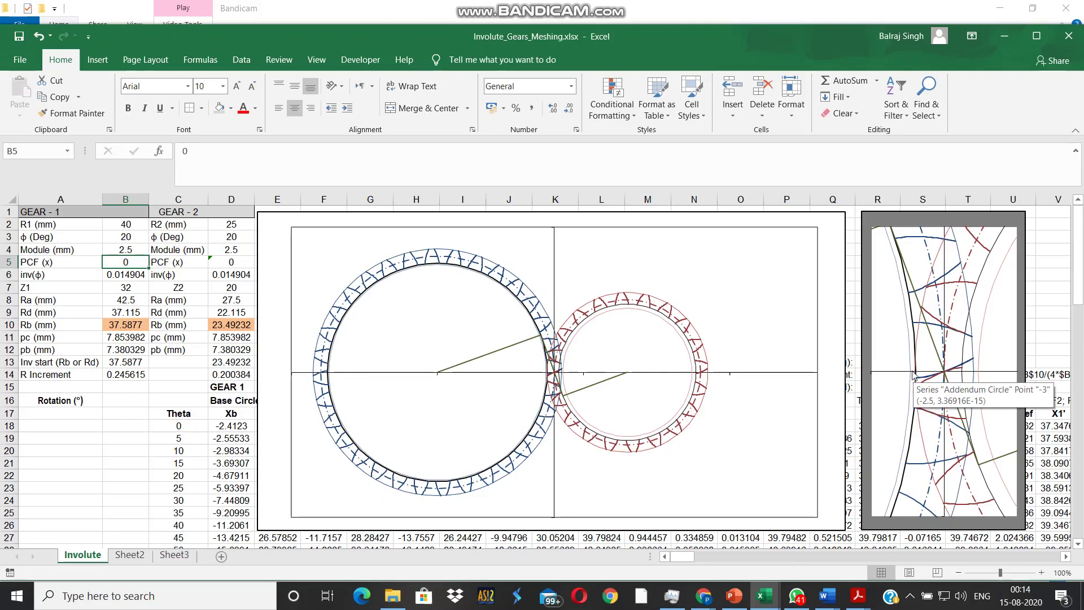
{"action": "left_click", "coordinate": [910, 372]}
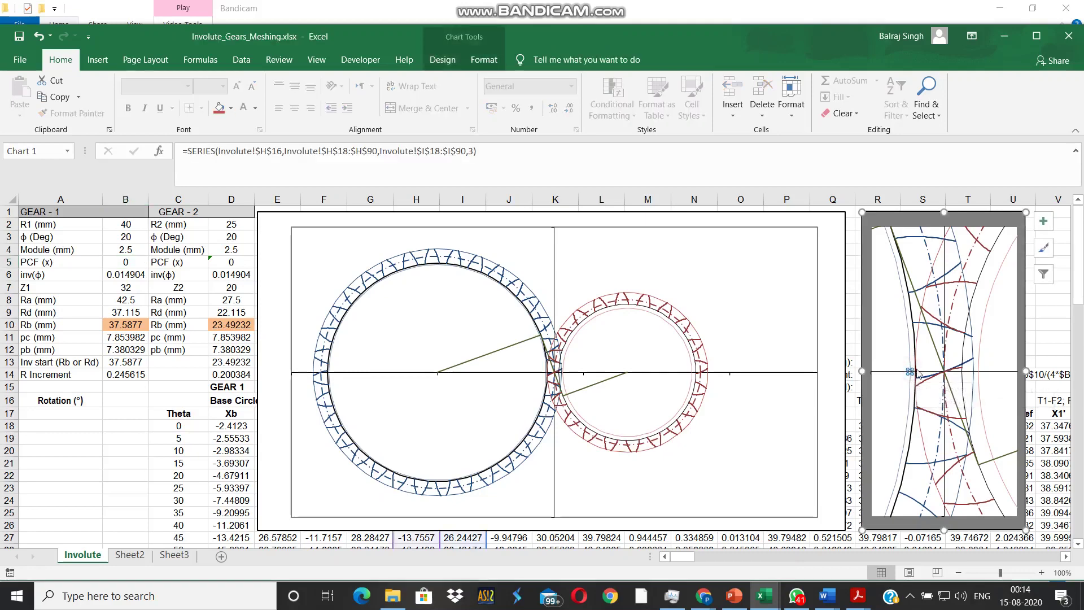
{"action": "left_click", "coordinate": [979, 357]}
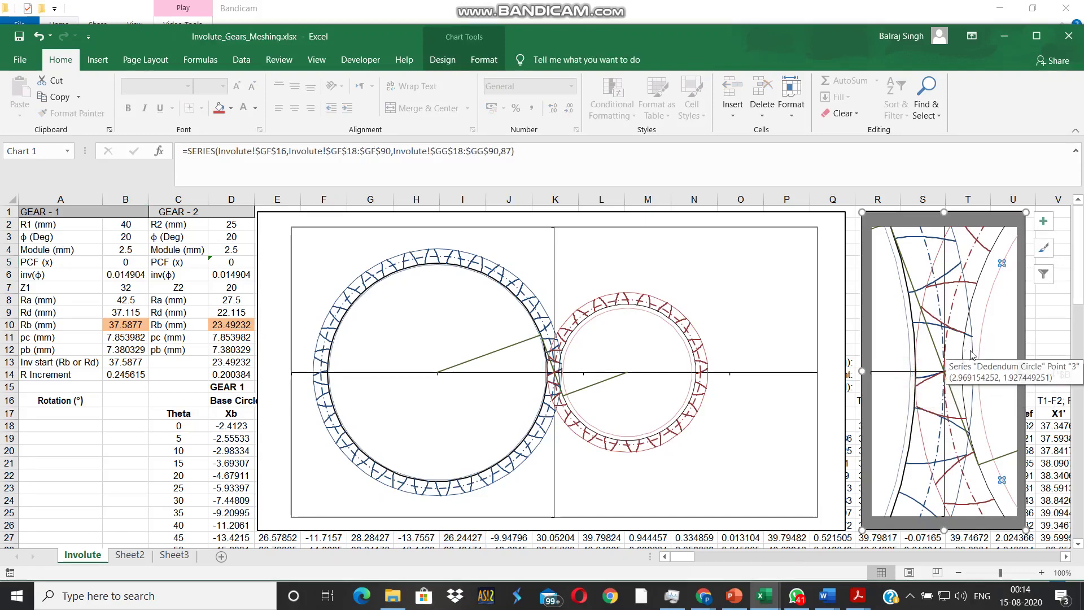
{"action": "left_click", "coordinate": [913, 366]}
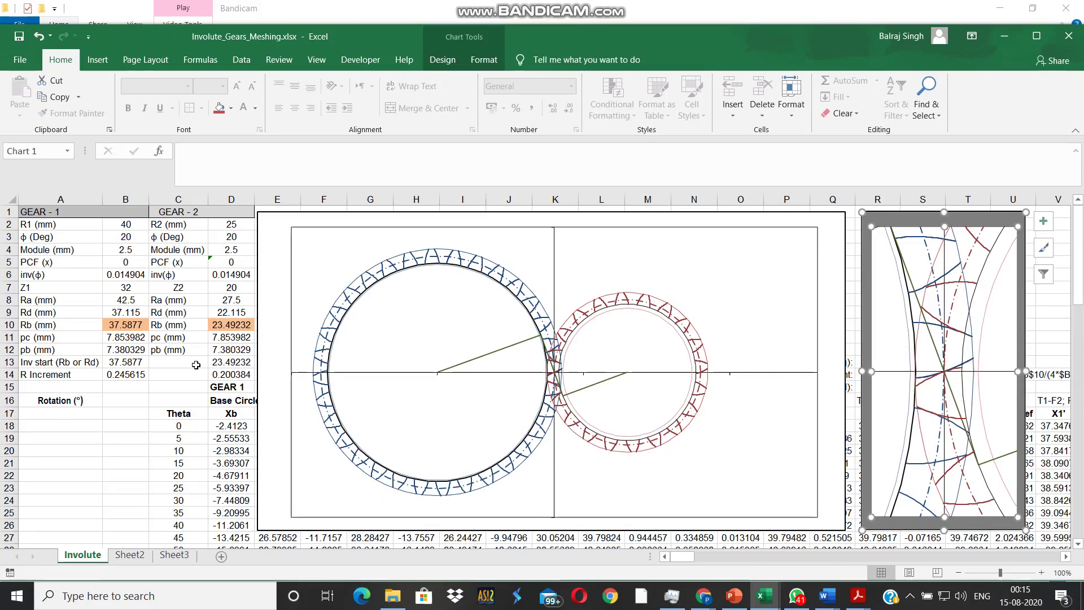
{"action": "left_click", "coordinate": [114, 390]}
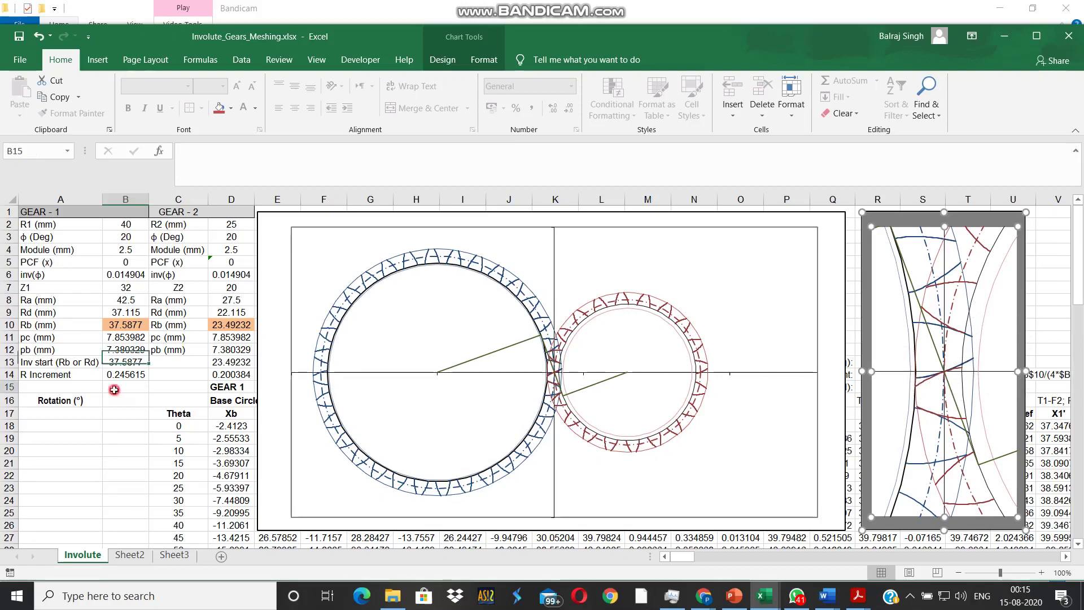
- Enter the circular formula =B5-0.1 in Gear 1's profile correction cell B5
{"action": "left_click", "coordinate": [122, 262]}
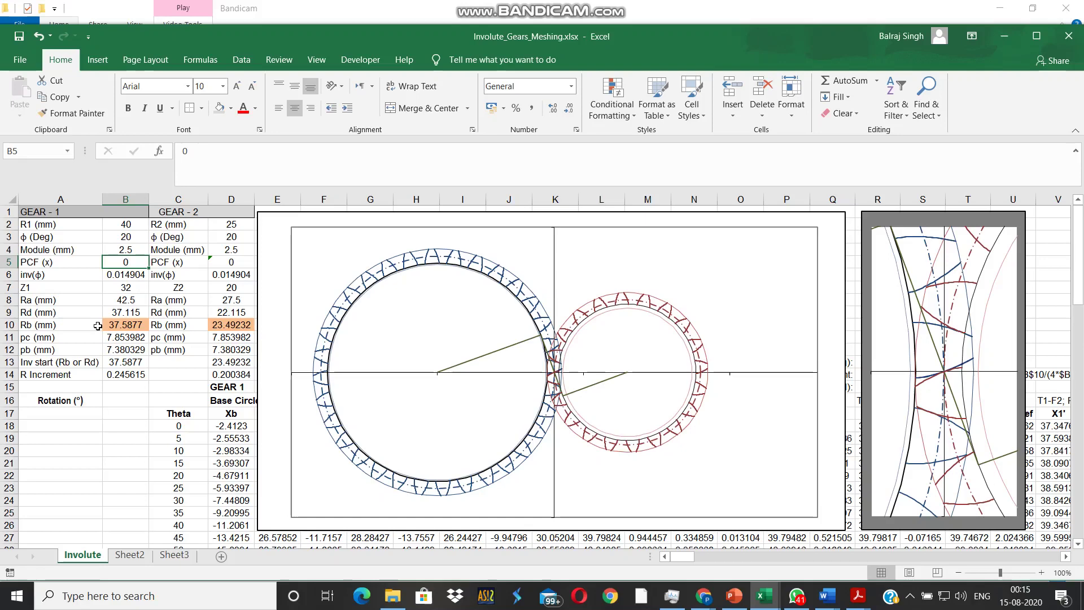
{"action": "type", "text": "="}
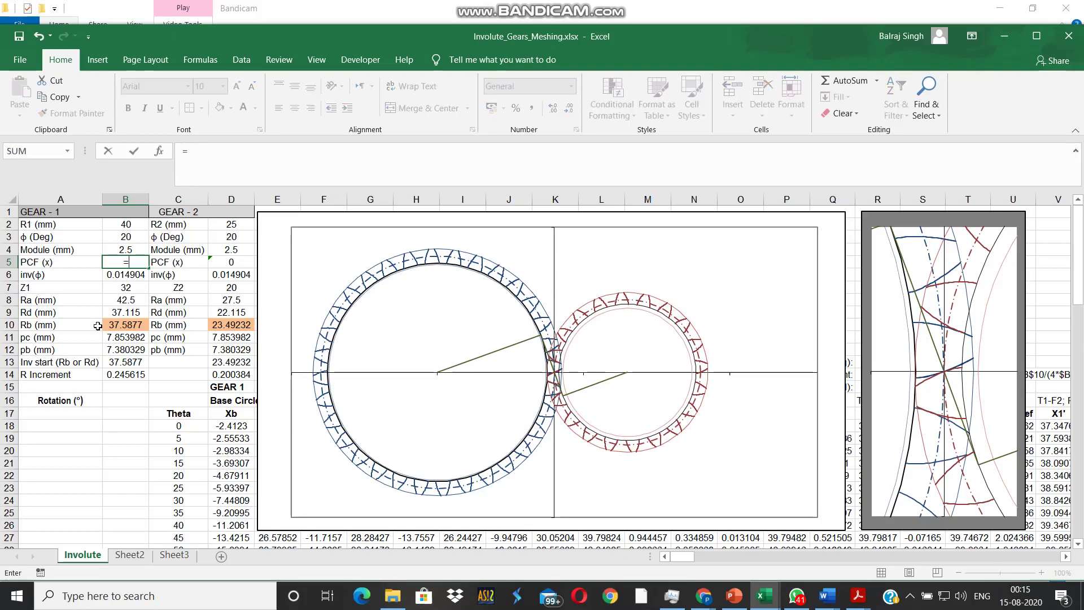
{"action": "type", "text": "B5-0.1"}
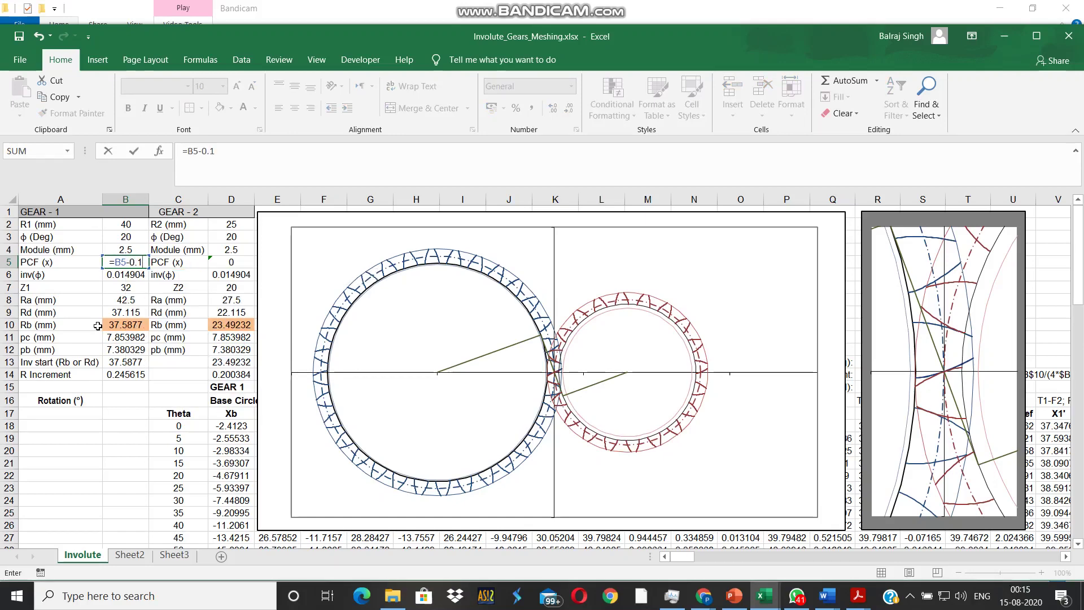
- Recalculate B5's formula to lower the correction from -0.1 to -1.1, then undo to 0
{"action": "key", "text": "Return"}
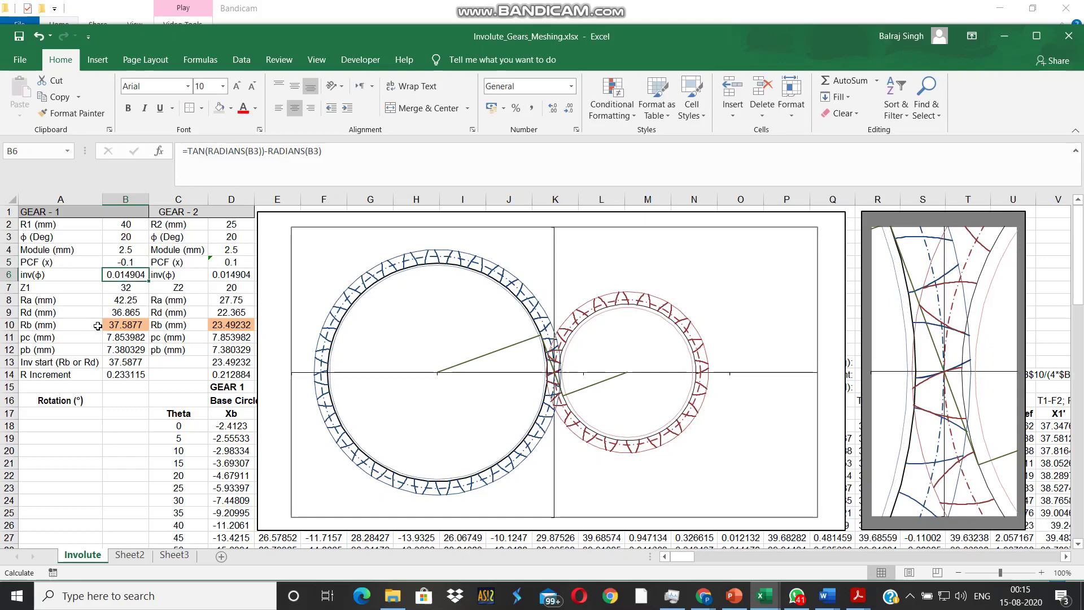
{"action": "key", "text": "Up"}
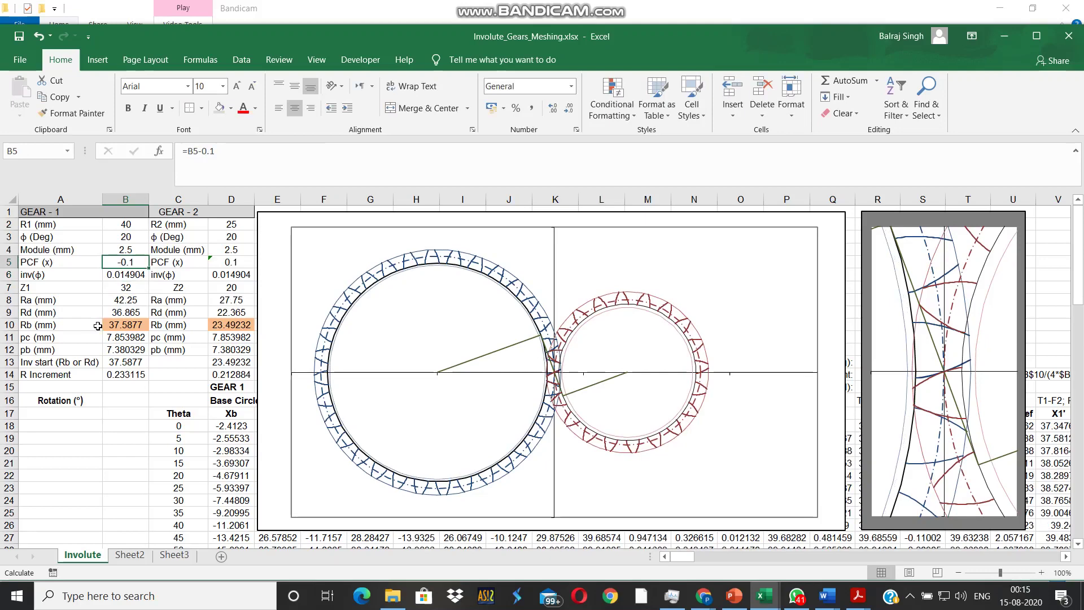
{"action": "key", "text": "F9"}
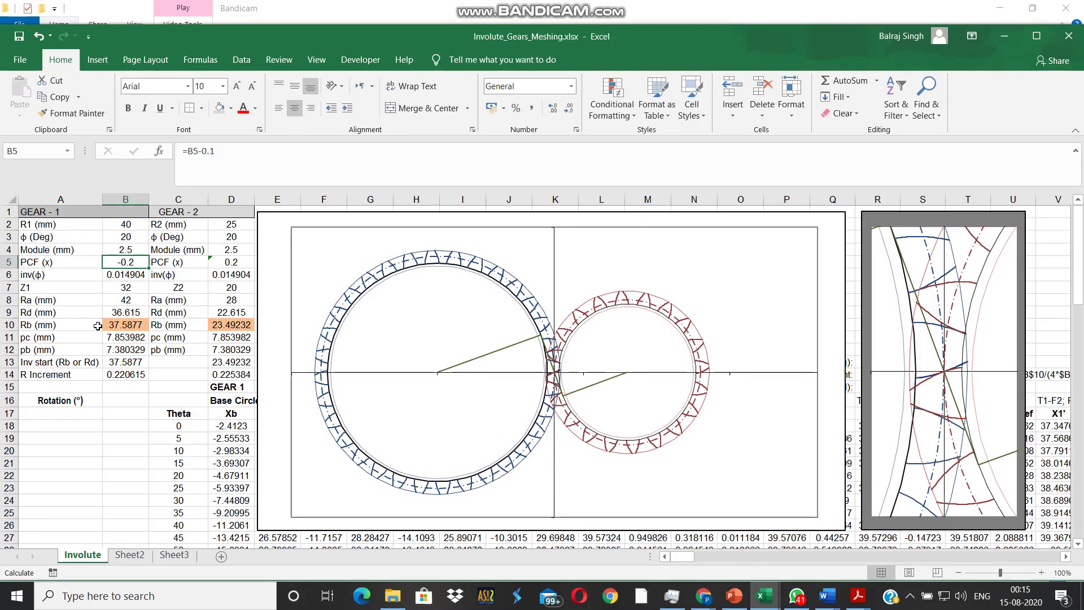
{"action": "key", "text": "F9"}
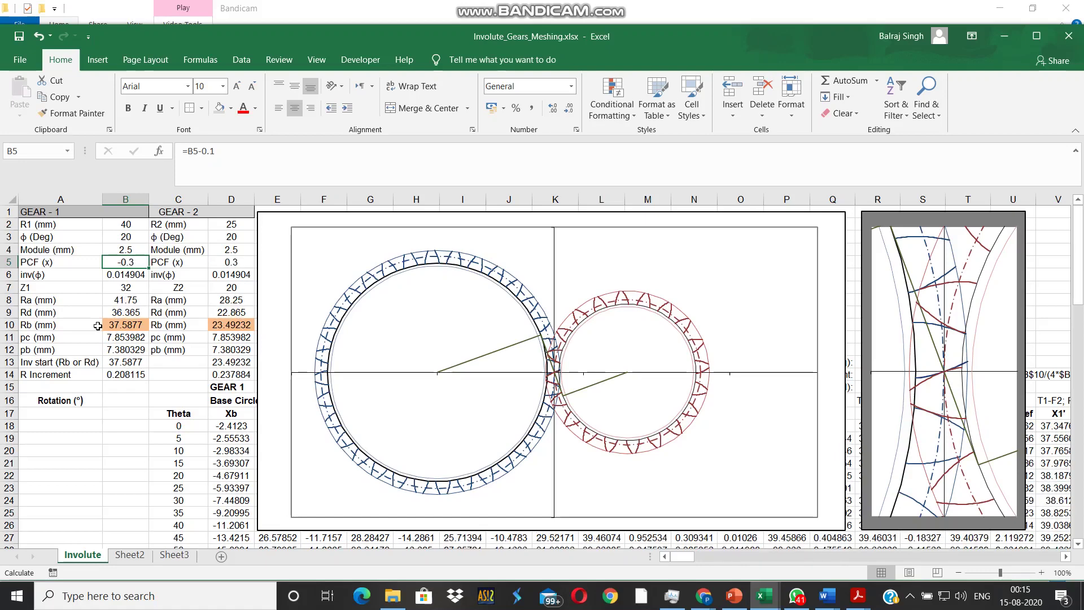
{"action": "key", "text": "F9"}
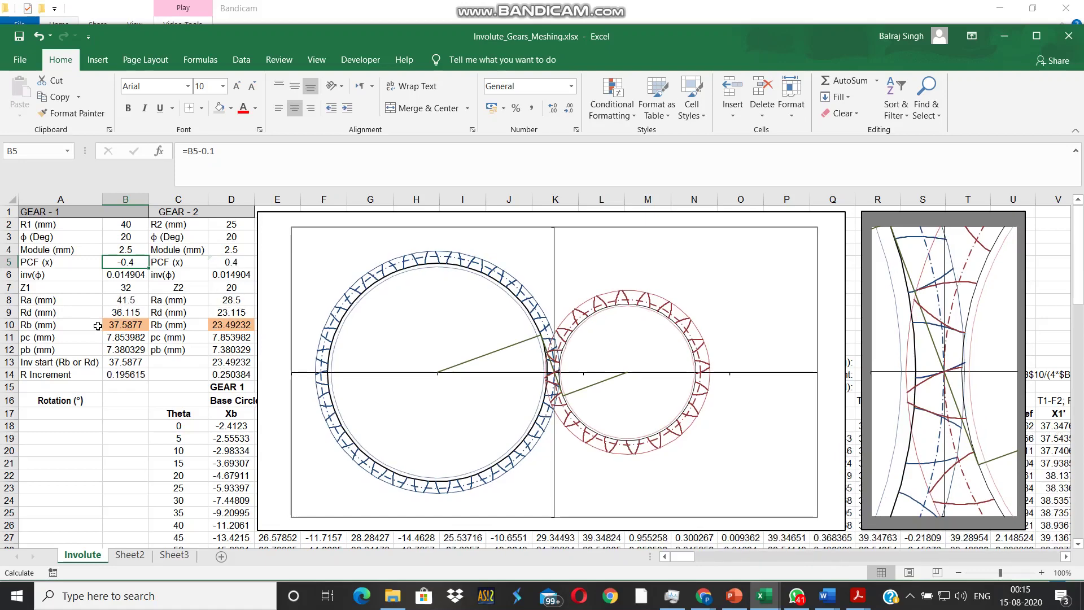
{"action": "key", "text": "F9"}
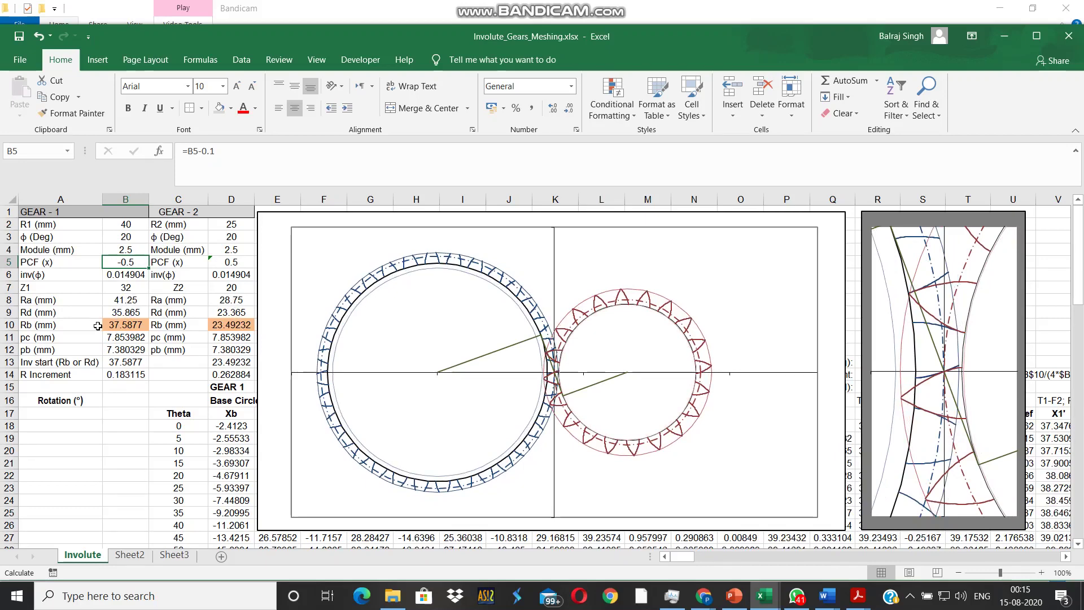
{"action": "key", "text": "F9"}
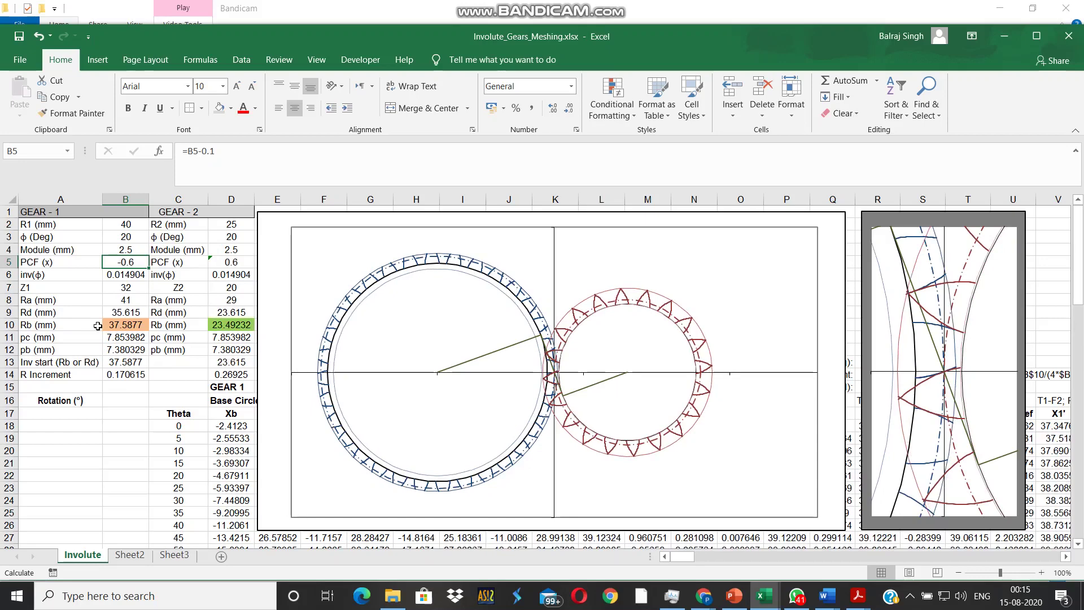
{"action": "key", "text": "F9"}
{"action": "key", "text": "F9"}
{"action": "key", "text": "F9"}
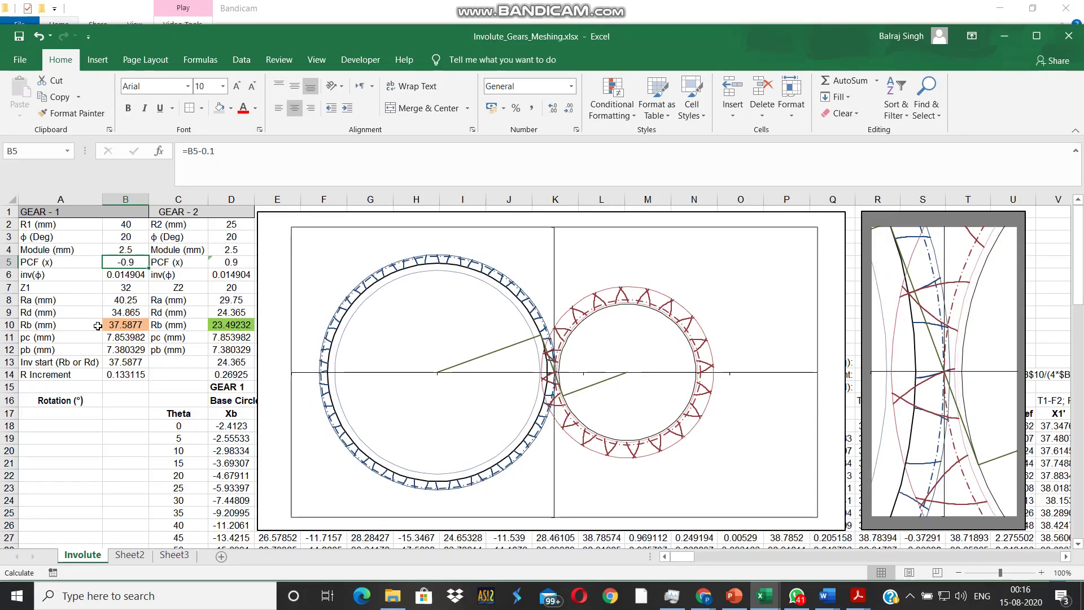
{"action": "key", "text": "F9"}
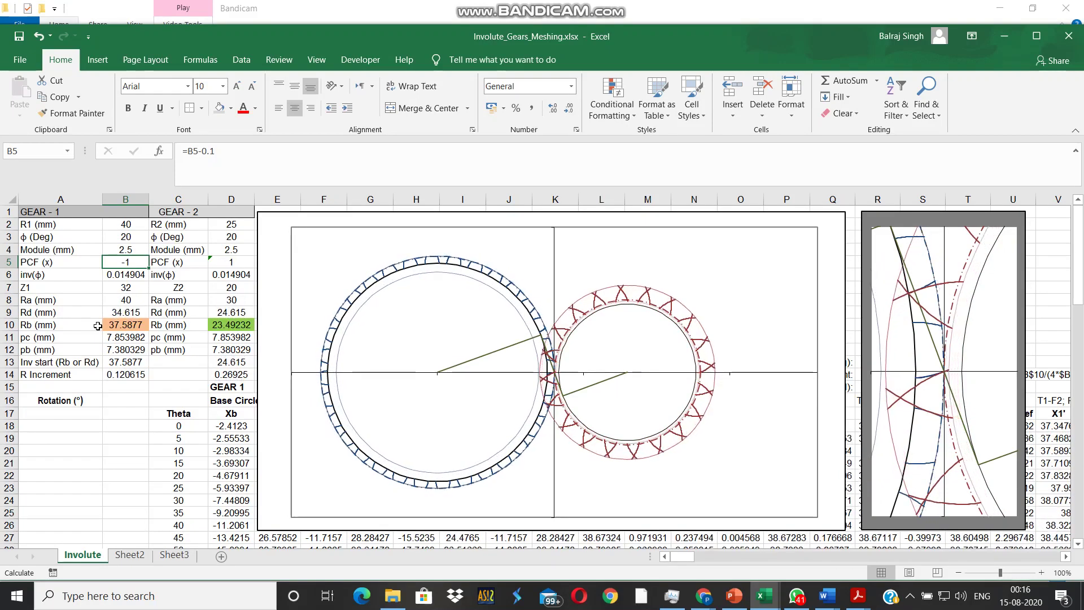
{"action": "key", "text": "F9"}
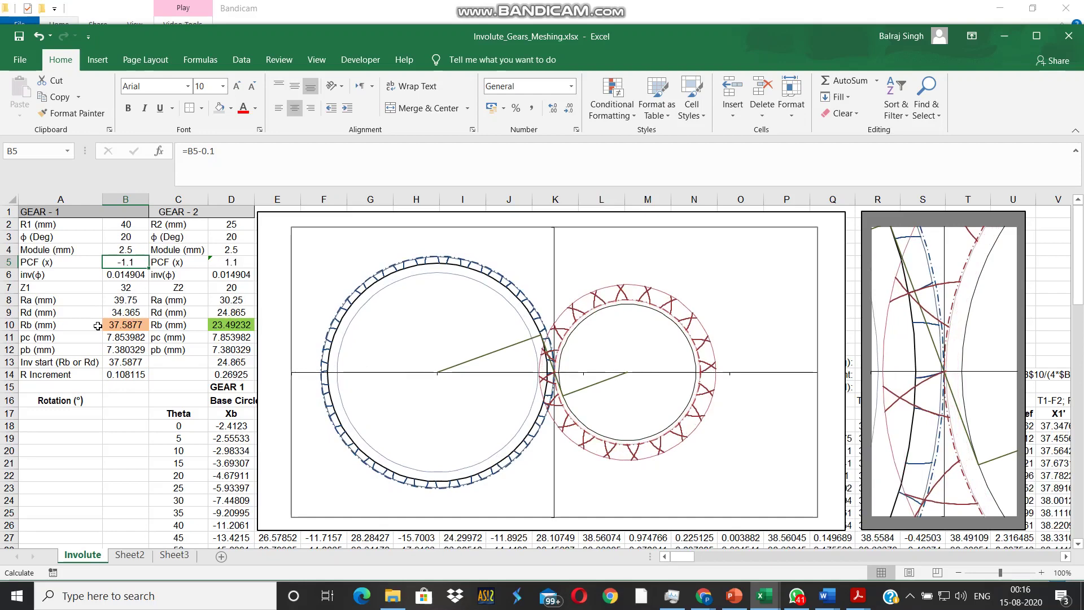
{"action": "key", "text": "ctrl+z"}
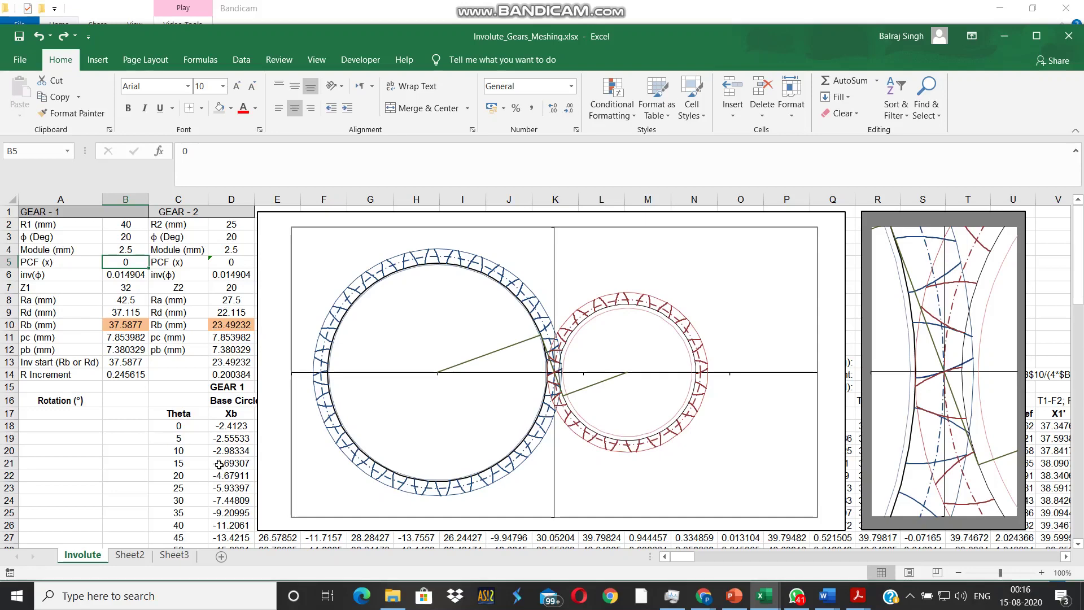
- Bring up the Windows Alt+Tab switcher listing all open programs
{"action": "key", "text": "alt+Tab"}
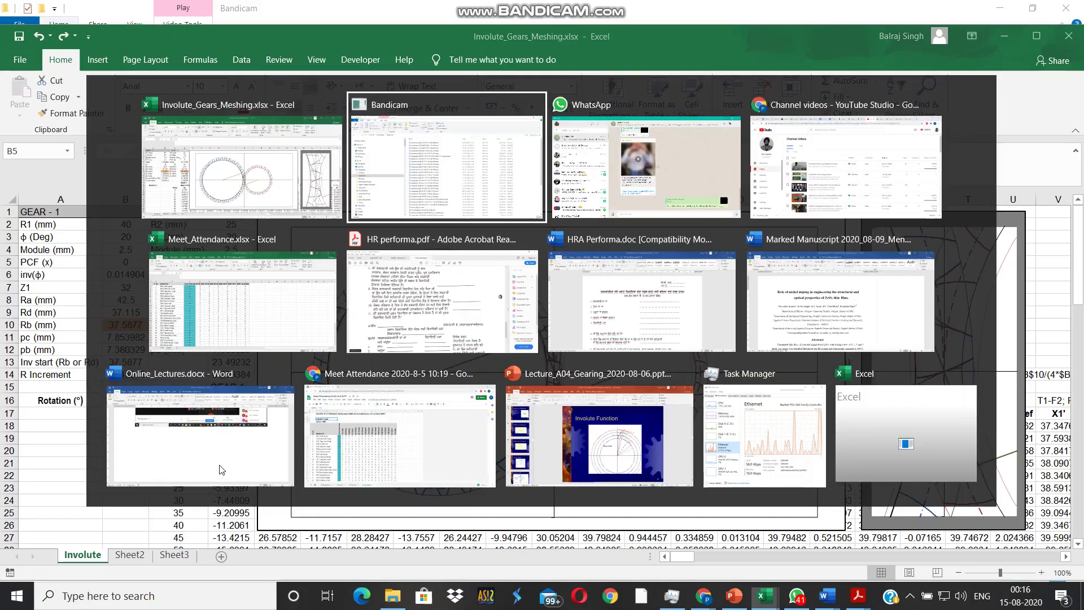